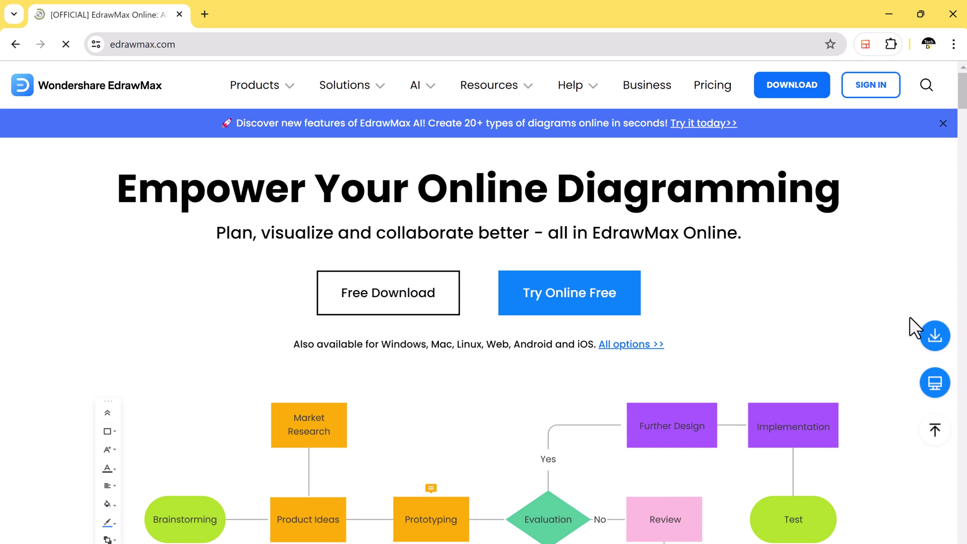
scroll(774, 293, down, 3)
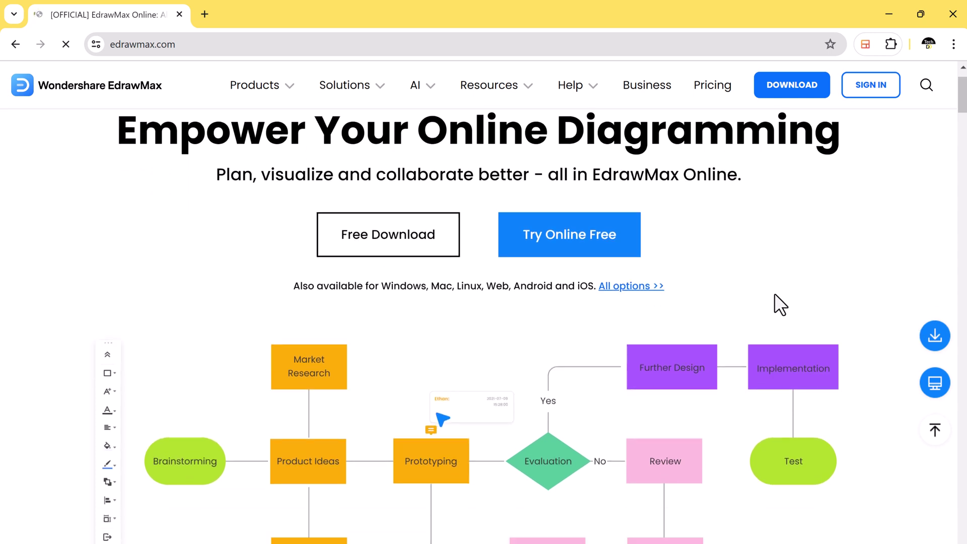
scroll(775, 294, down, 3)
scroll(774, 293, down, 3)
scroll(774, 294, down, 3)
scroll(774, 293, down, 3)
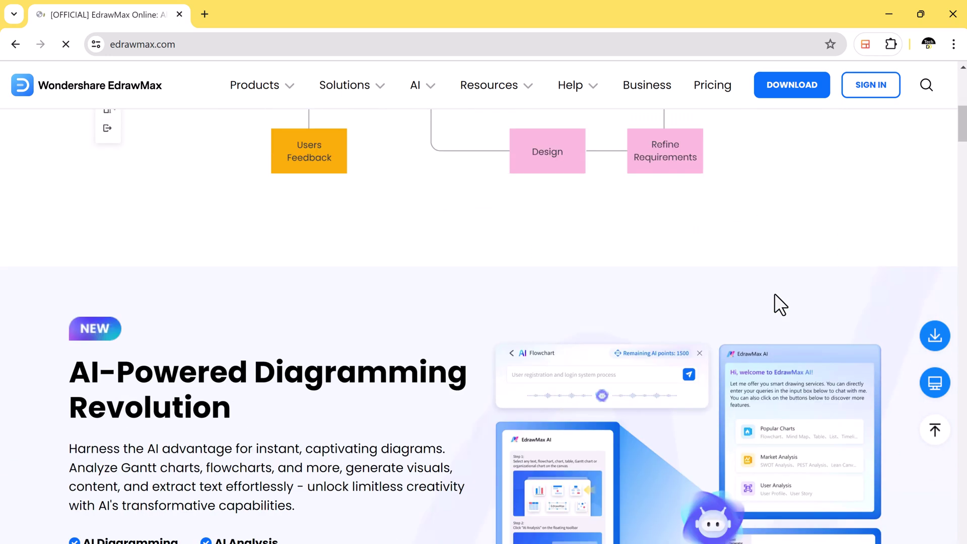
scroll(774, 294, down, 3)
scroll(774, 293, down, 3)
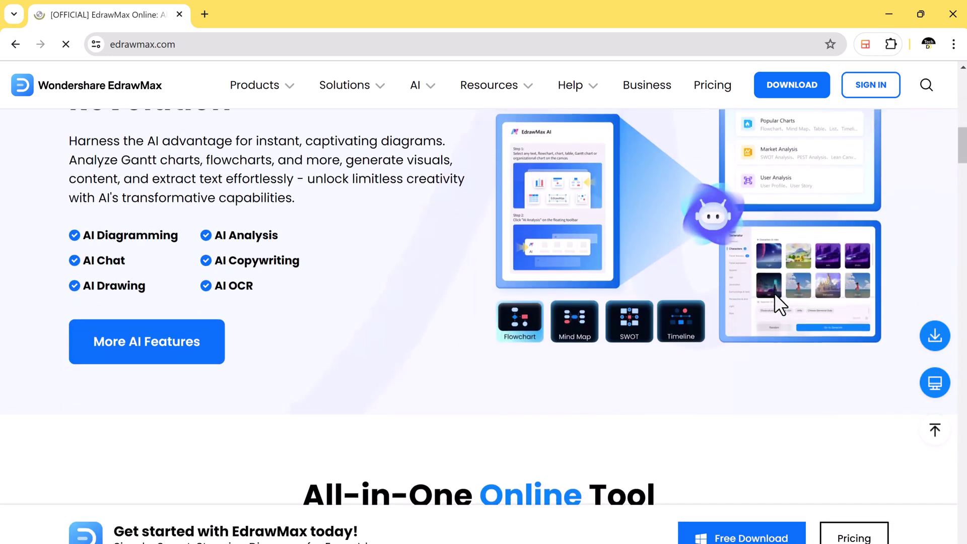
scroll(774, 293, down, 3)
scroll(775, 294, down, 2)
scroll(774, 293, down, 3)
scroll(774, 293, down, 3)
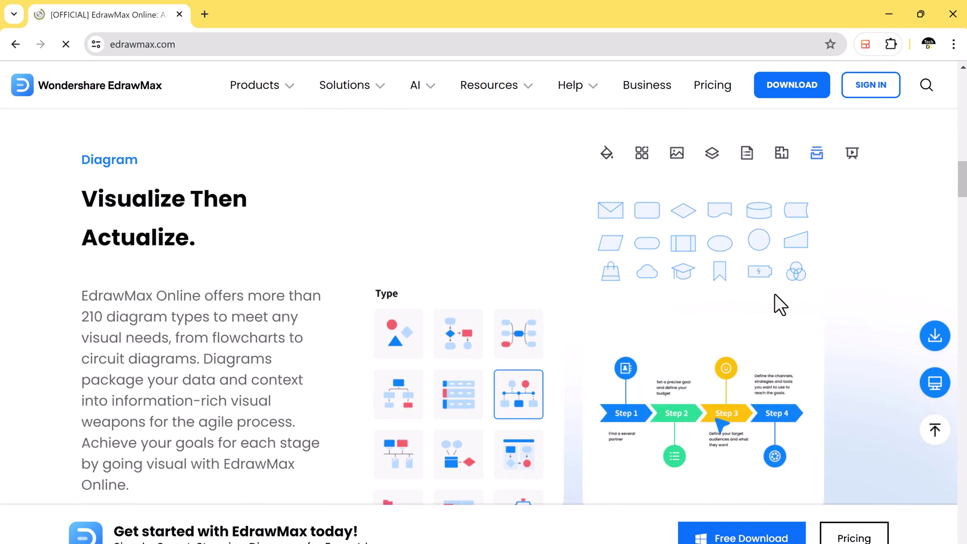
scroll(775, 293, down, 3)
scroll(774, 293, down, 2)
scroll(775, 294, down, 3)
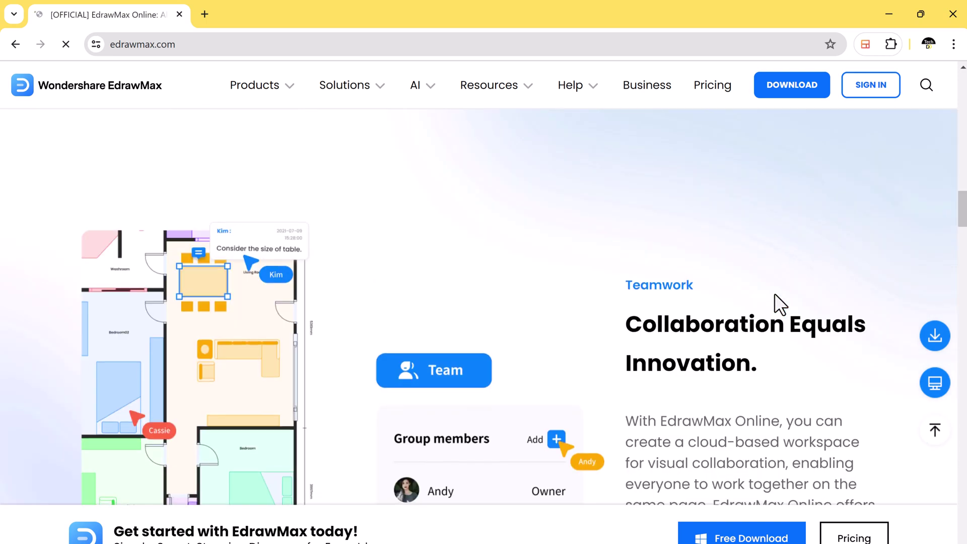
scroll(774, 294, down, 3)
scroll(775, 293, down, 2)
scroll(775, 293, down, 2)
scroll(774, 294, down, 2)
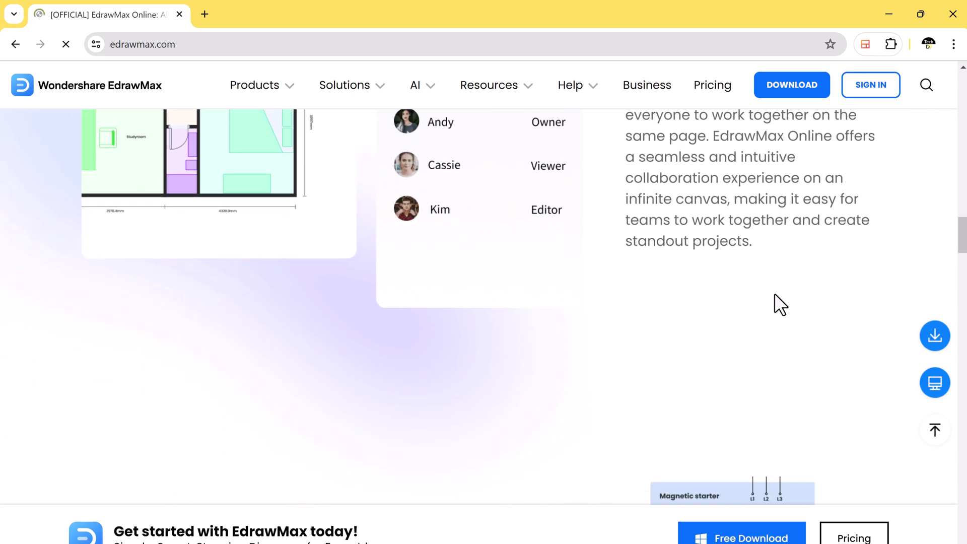
scroll(774, 293, down, 2)
scroll(774, 293, down, 3)
scroll(774, 293, down, 3)
scroll(774, 293, down, 1)
scroll(775, 293, down, 3)
scroll(775, 293, down, 2)
scroll(774, 293, down, 3)
scroll(774, 294, down, 2)
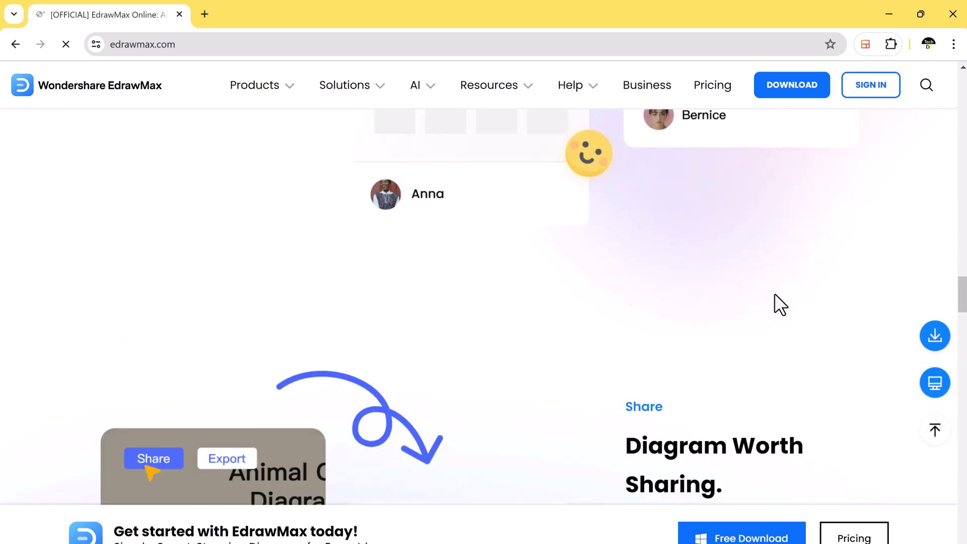
scroll(774, 293, down, 2)
scroll(774, 293, down, 4)
scroll(781, 305, down, 4)
scroll(779, 305, down, 2)
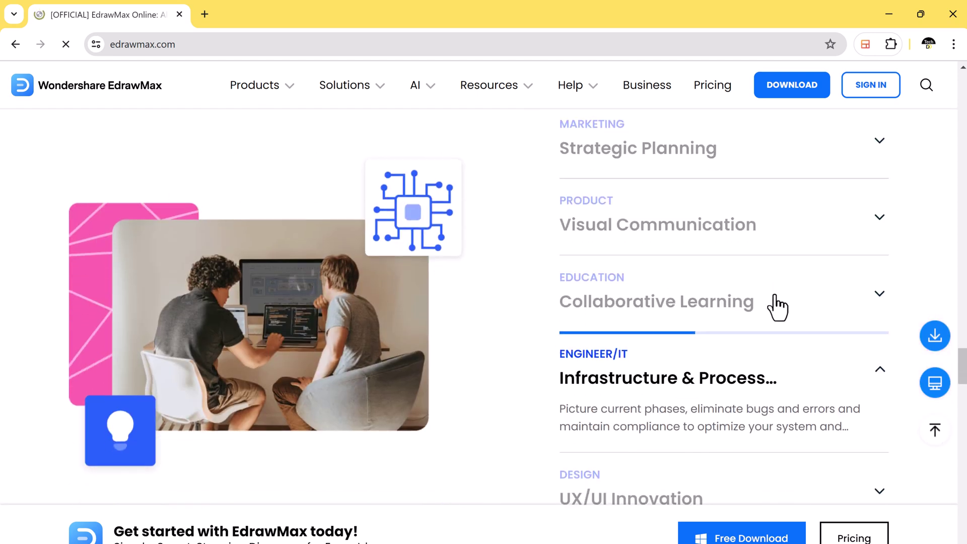
scroll(780, 304, down, 2)
scroll(780, 304, down, 2)
scroll(781, 305, down, 4)
scroll(779, 304, down, 2)
scroll(780, 304, down, 2)
scroll(781, 304, down, 2)
scroll(780, 305, down, 4)
scroll(780, 304, down, 2)
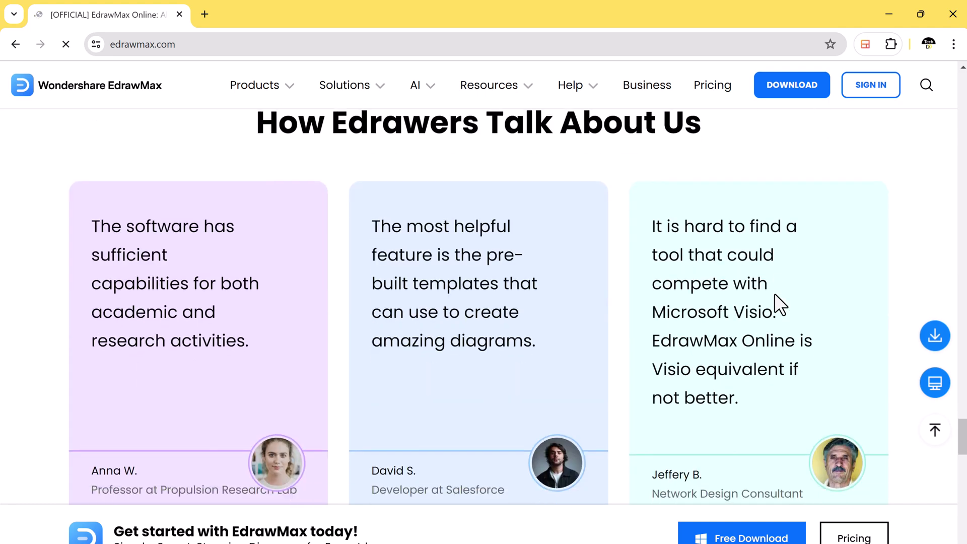
scroll(779, 304, down, 3)
scroll(780, 304, down, 3)
scroll(780, 305, down, 4)
scroll(780, 305, down, 3)
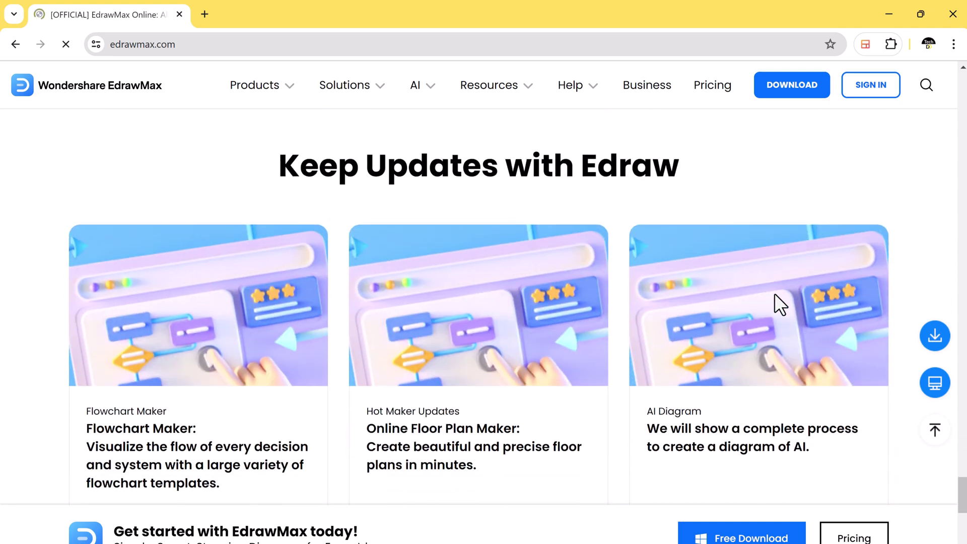
scroll(780, 305, down, 3)
scroll(779, 304, down, 2)
scroll(779, 305, up, 2)
scroll(779, 304, up, 6)
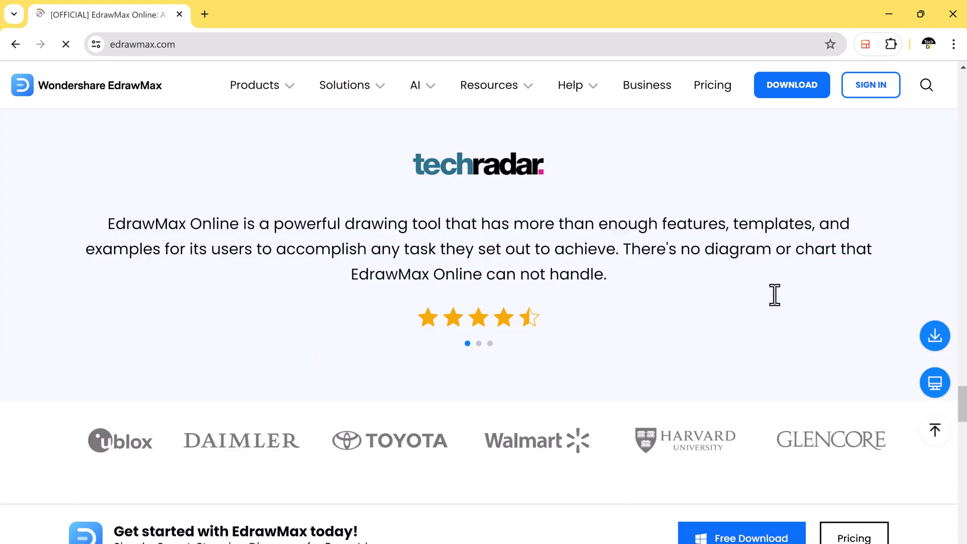
scroll(780, 305, up, 5)
scroll(779, 305, up, 2)
scroll(780, 305, up, 4)
scroll(779, 304, up, 4)
scroll(780, 305, up, 4)
scroll(779, 304, up, 4)
scroll(780, 304, up, 4)
scroll(780, 305, up, 4)
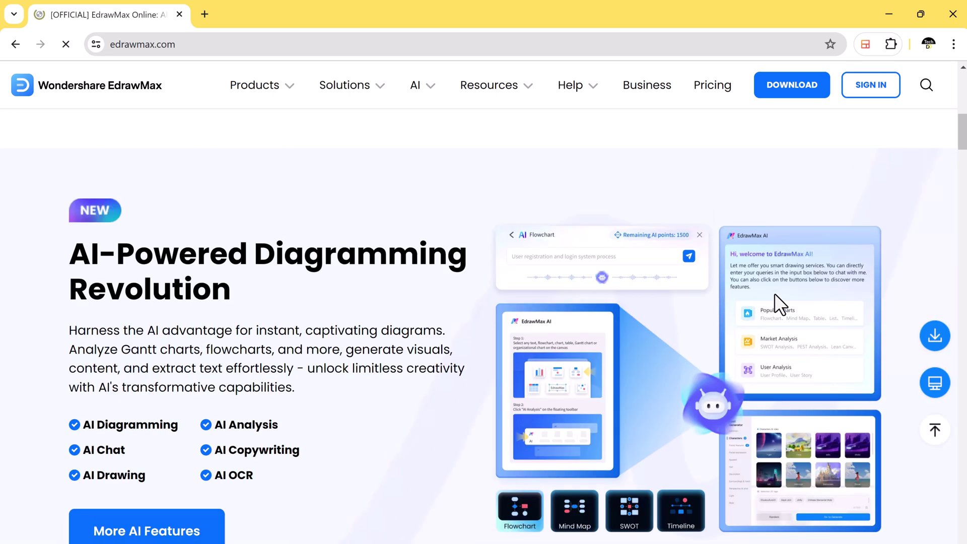
scroll(780, 305, up, 4)
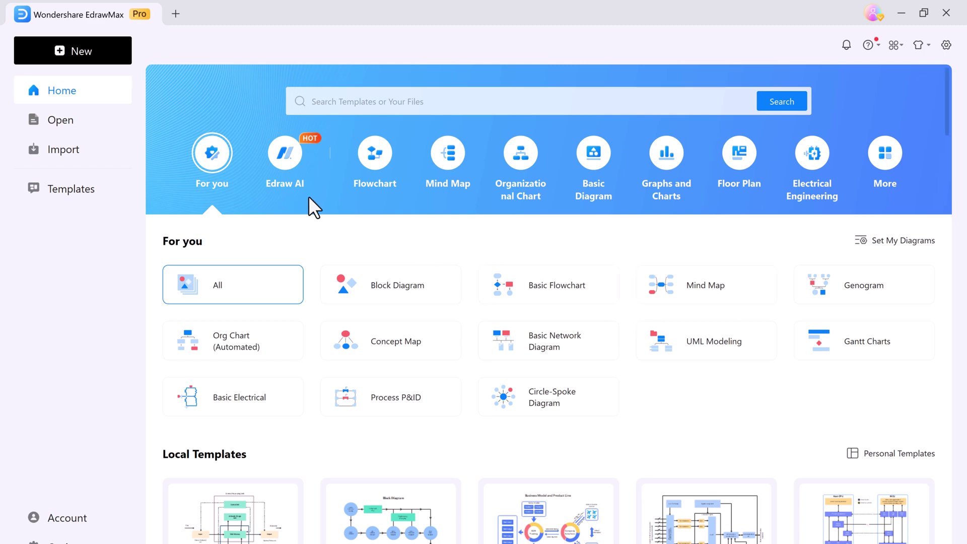
scroll(680, 287, down, 3)
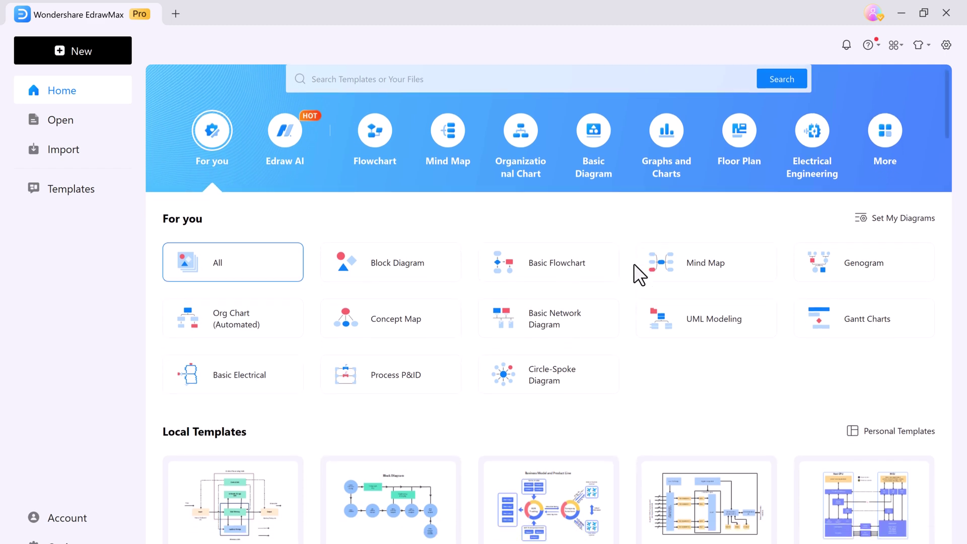
scroll(627, 295, down, 2)
scroll(621, 300, down, 2)
scroll(612, 318, down, 2)
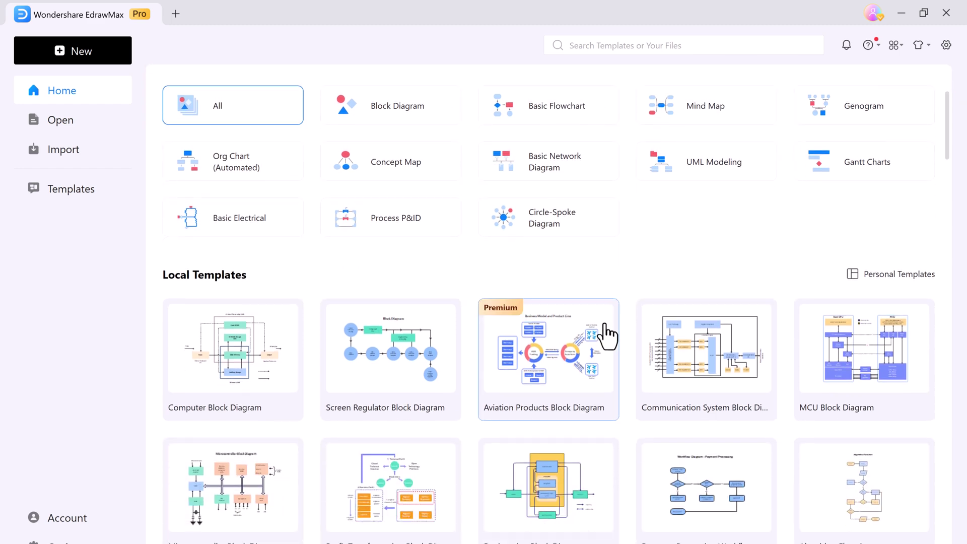
scroll(608, 333, down, 2)
scroll(609, 335, down, 2)
scroll(608, 336, down, 2)
scroll(607, 336, down, 2)
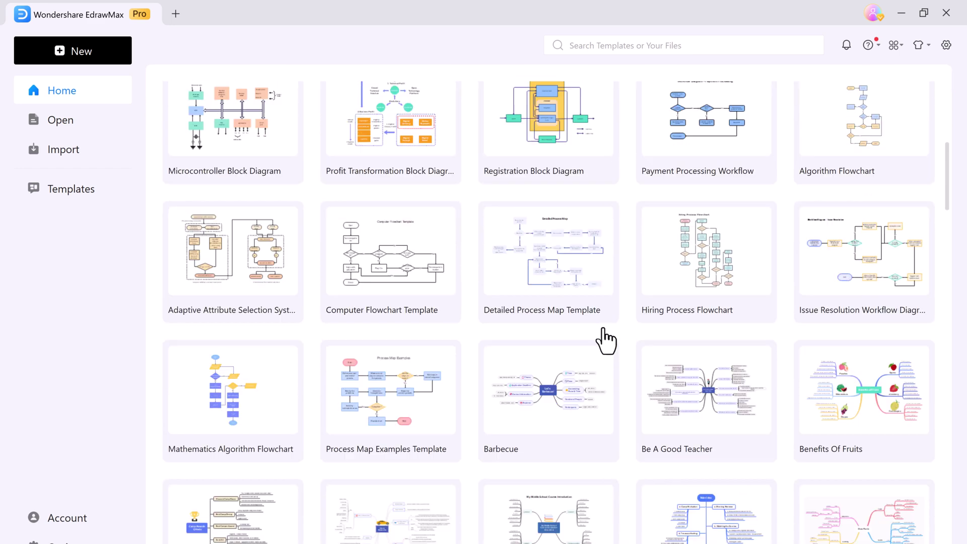
scroll(608, 335, down, 2)
scroll(607, 338, down, 2)
scroll(606, 339, down, 2)
scroll(606, 338, down, 2)
scroll(607, 339, down, 2)
scroll(604, 342, down, 2)
scroll(604, 342, down, 3)
scroll(604, 341, down, 2)
scroll(605, 341, down, 2)
scroll(605, 344, down, 2)
scroll(607, 344, down, 2)
scroll(605, 346, down, 1)
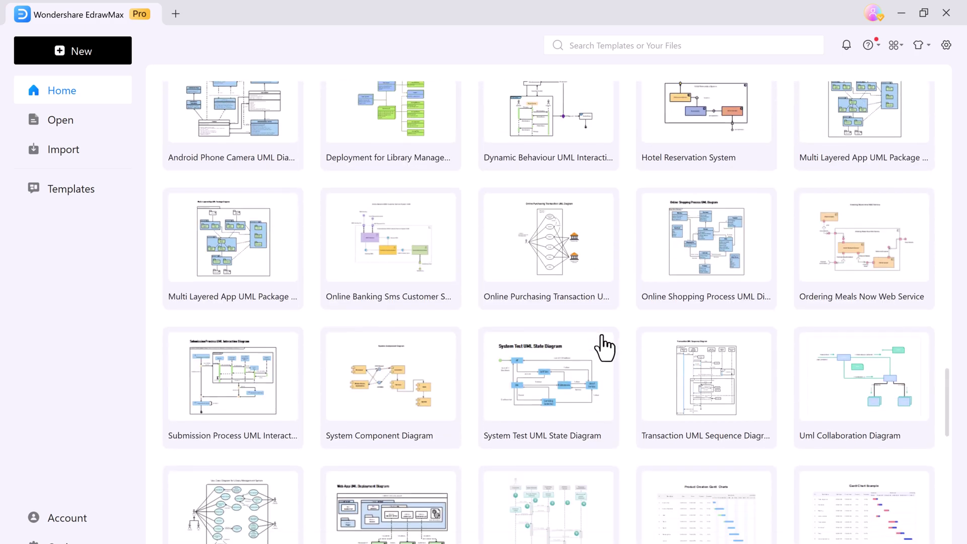
scroll(605, 346, up, 1)
scroll(605, 346, up, 3)
scroll(604, 346, up, 2)
scroll(605, 346, up, 3)
scroll(605, 346, up, 2)
scroll(605, 346, up, 2)
scroll(604, 346, up, 2)
scroll(604, 346, up, 2)
scroll(605, 346, up, 3)
scroll(605, 346, up, 2)
scroll(605, 346, up, 3)
scroll(604, 346, up, 2)
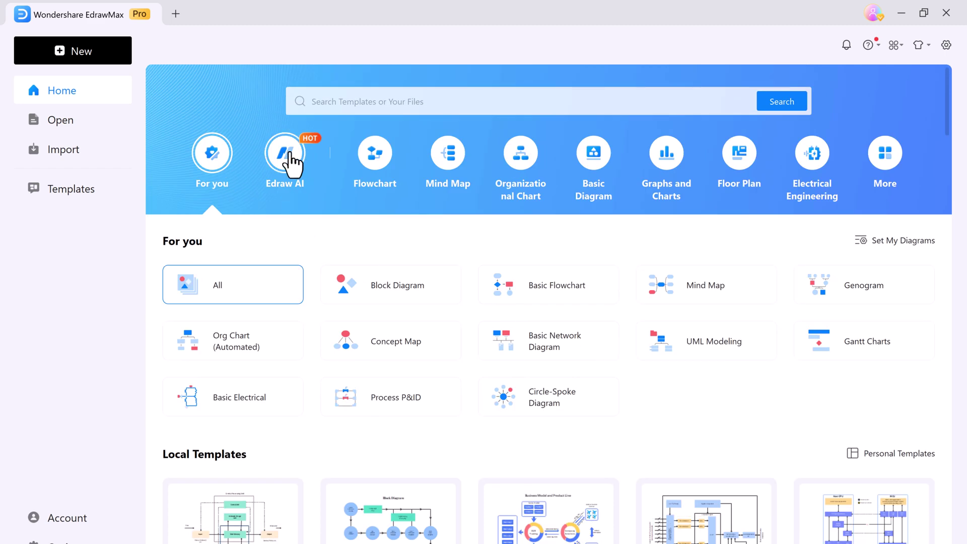
- Browse the Flowchart through Electrical template categories, then show the Edraw AI features page
click(375, 155)
click(447, 156)
click(521, 156)
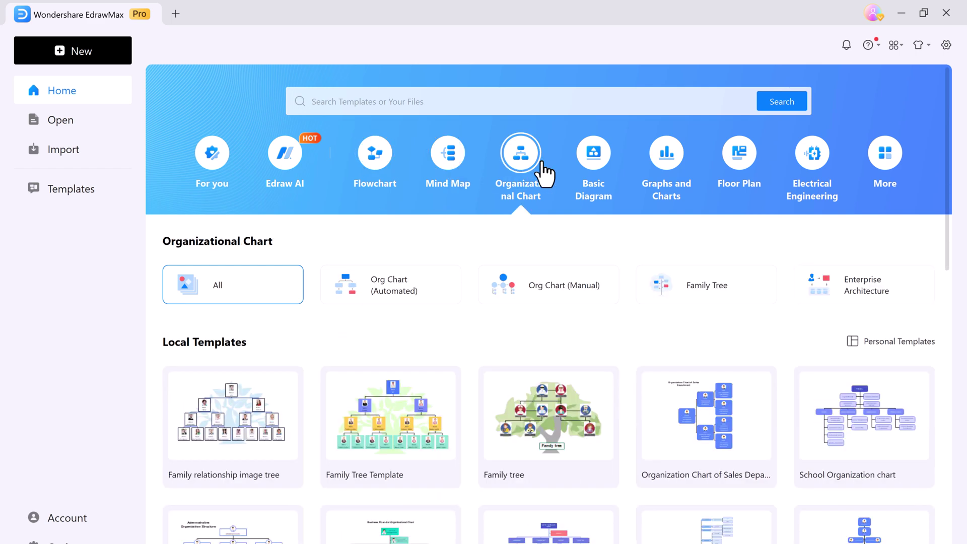
click(594, 155)
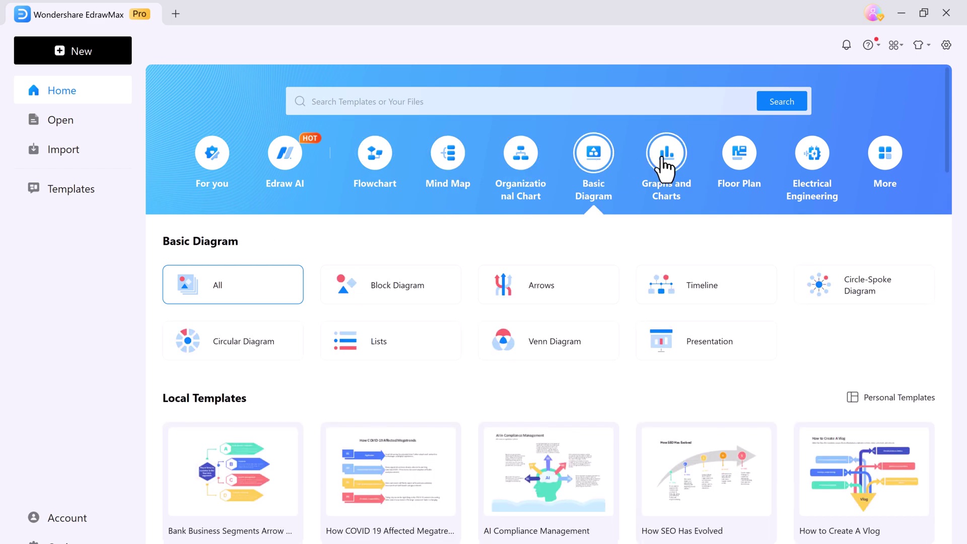
click(666, 154)
click(739, 155)
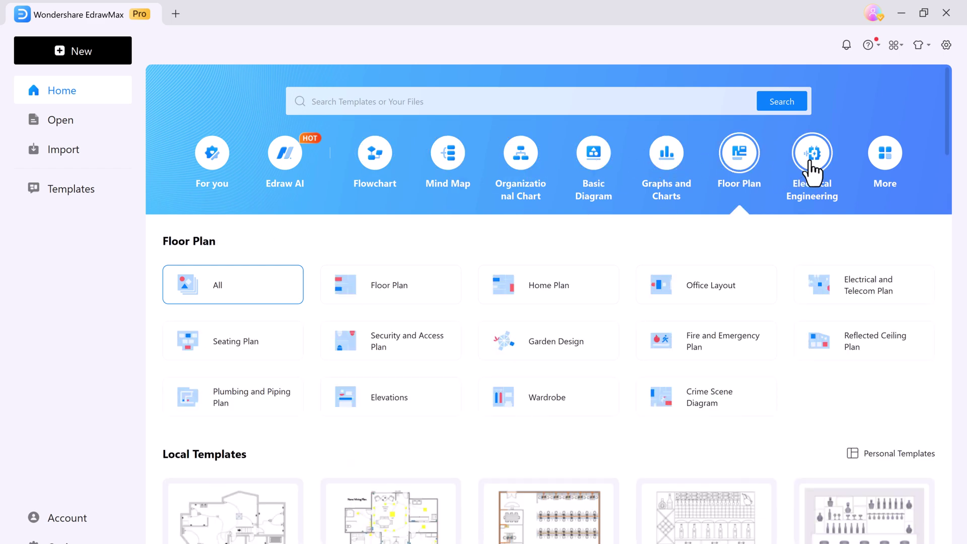
click(812, 155)
click(285, 155)
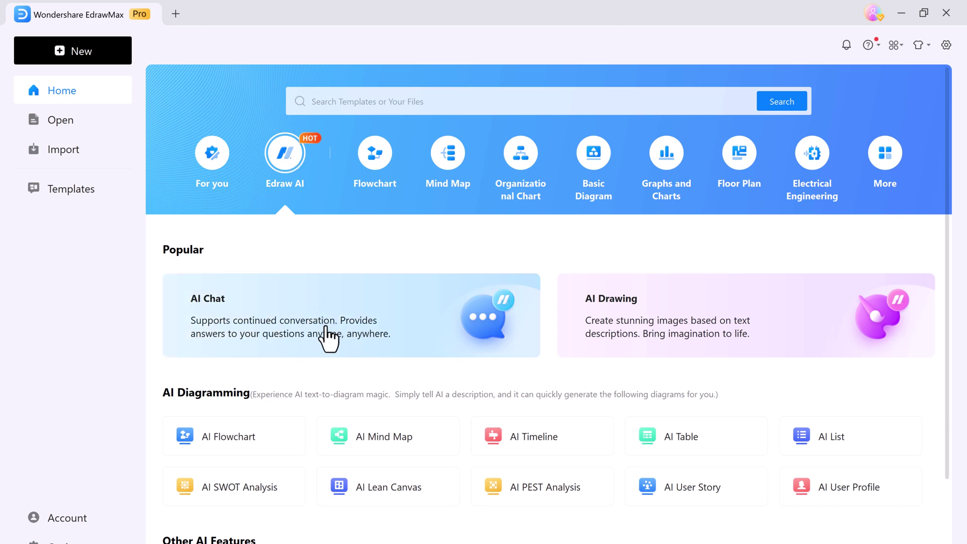
- Start a new drawing with the AI chat assistant and focus its prompt box
click(330, 337)
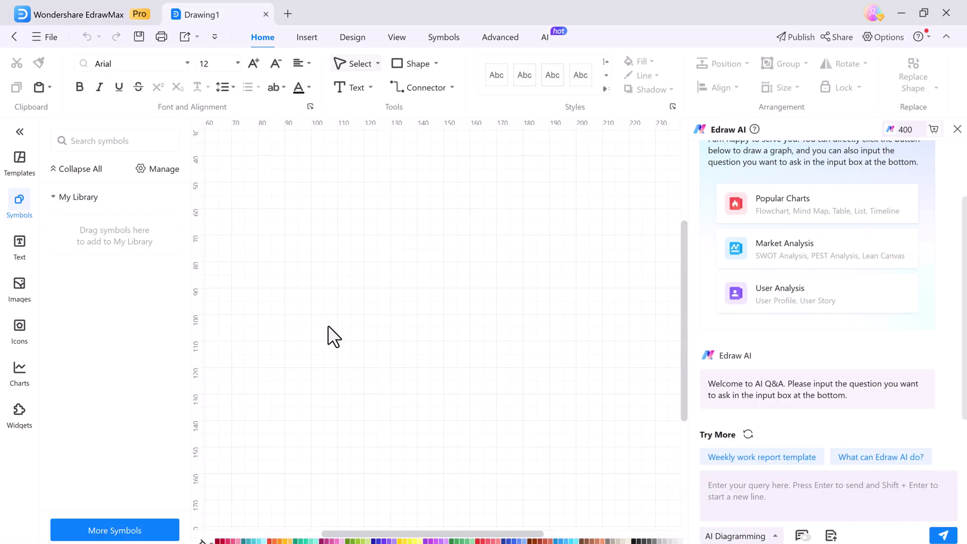
click(763, 495)
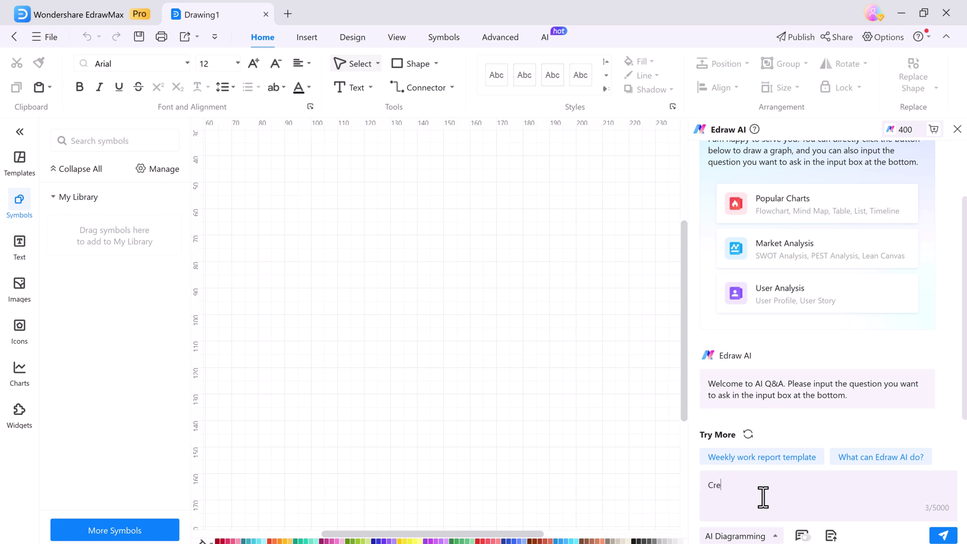
text(flow)
text(rt for )
text(egistration for test)
- Generate the student test-registration flowchart and select its Register and Pay fee boxes
key(Return)
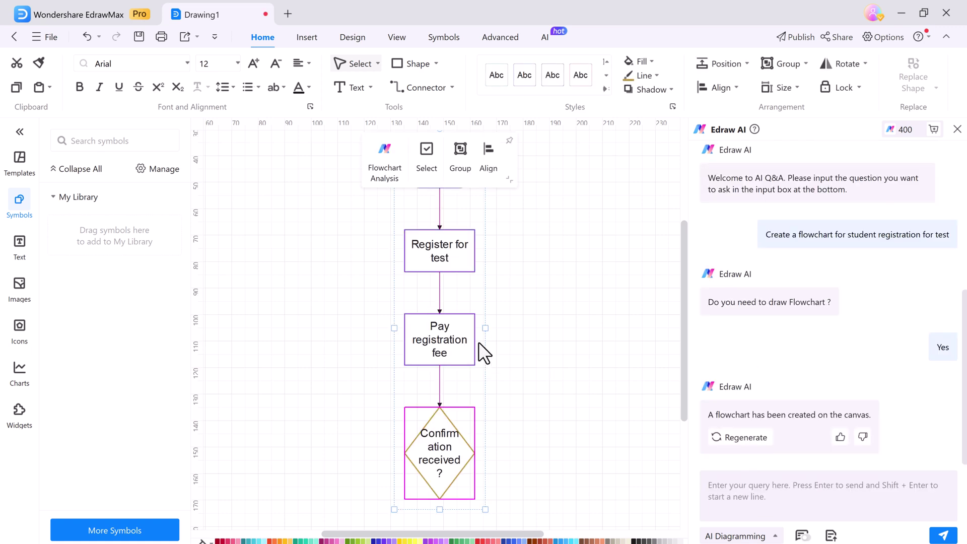
scroll(473, 335, up, 3)
scroll(473, 336, down, 5)
scroll(481, 349, down, 3)
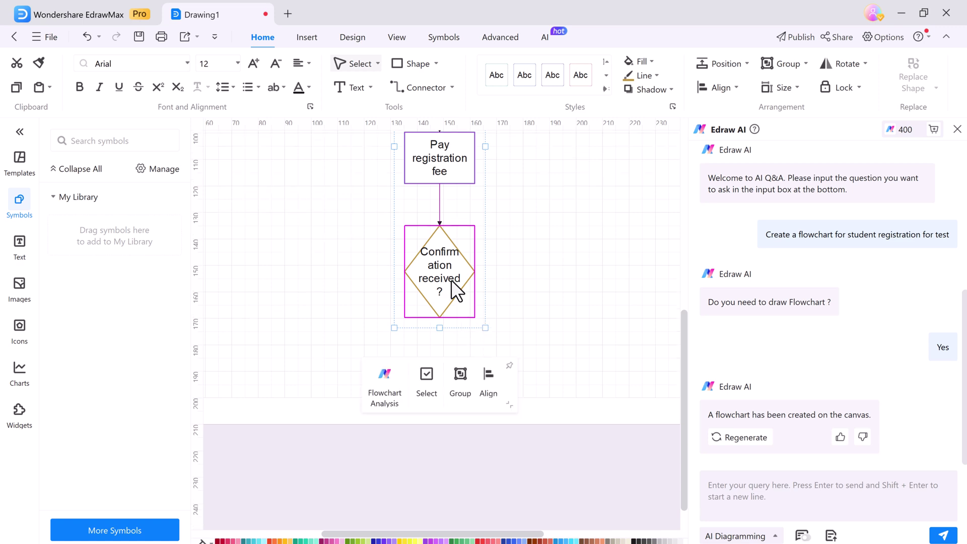
scroll(448, 272, up, 5)
scroll(483, 286, up, 2)
click(454, 314)
click(445, 408)
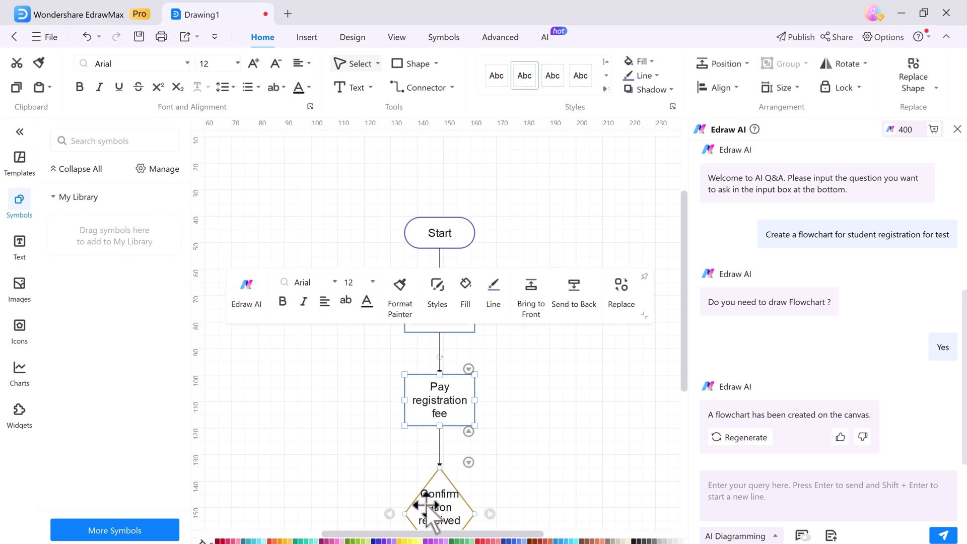
- Add a rectangle on a leftward Yes branch from the Confirmation received? decision
click(431, 506)
drag(405, 514, 276, 512)
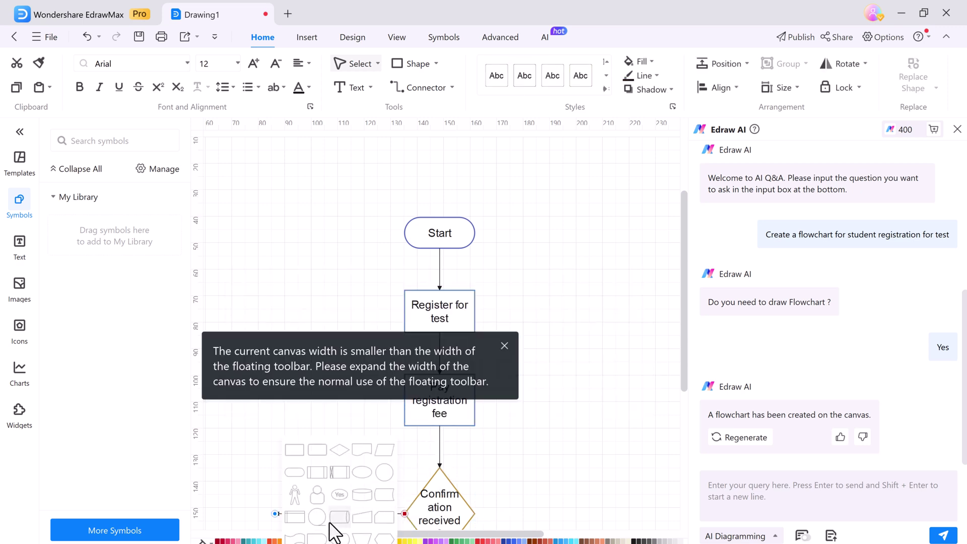
click(298, 459)
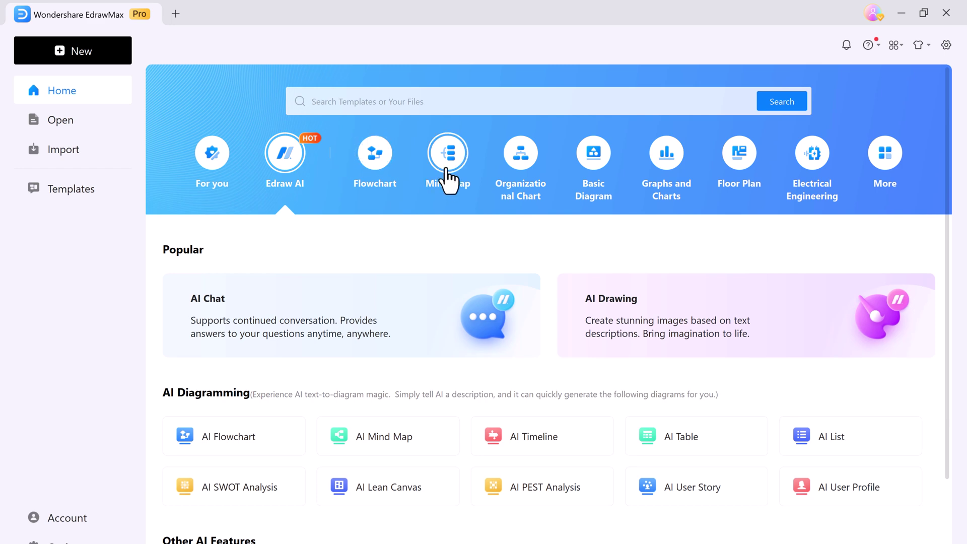
- Glance at Mind Map templates, then start a new drawing from the AI Mind Map card
click(447, 159)
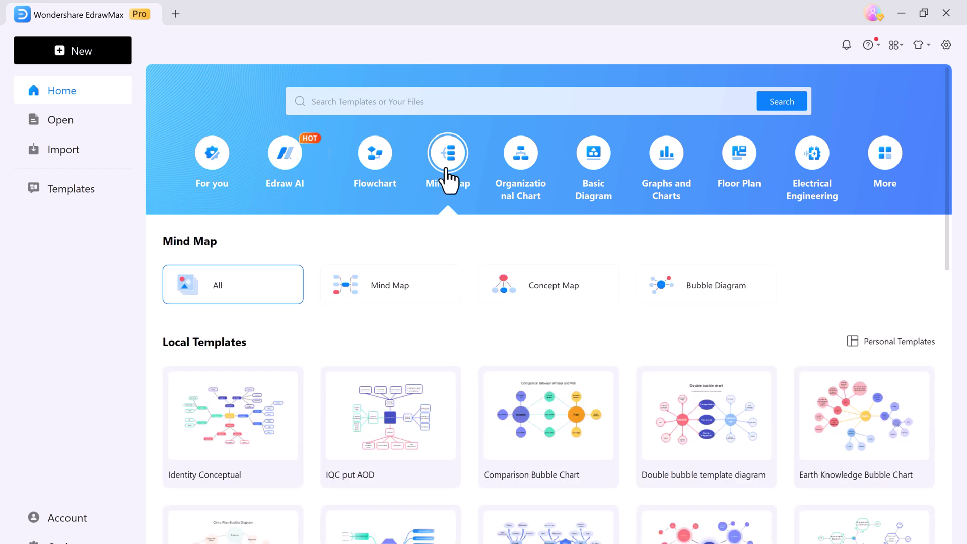
click(291, 162)
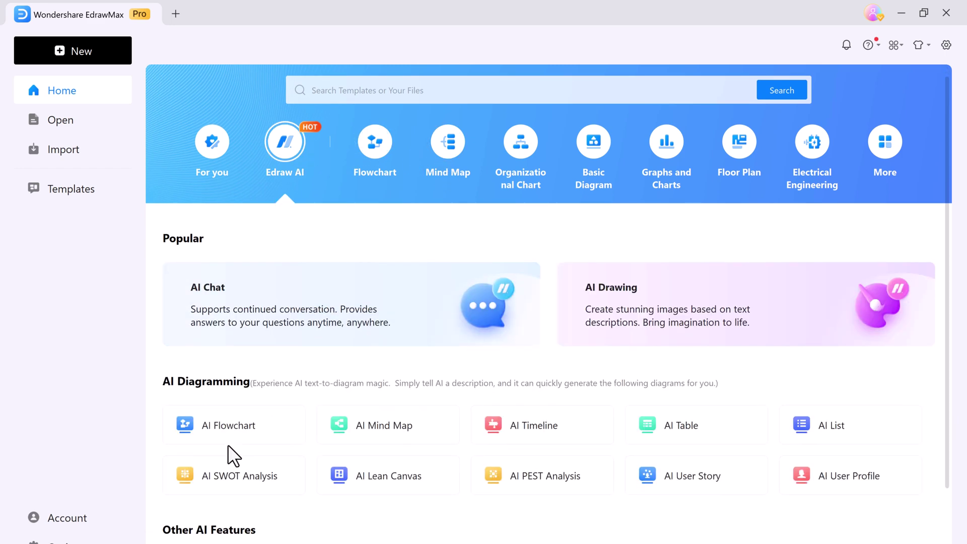
scroll(287, 423, down, 1)
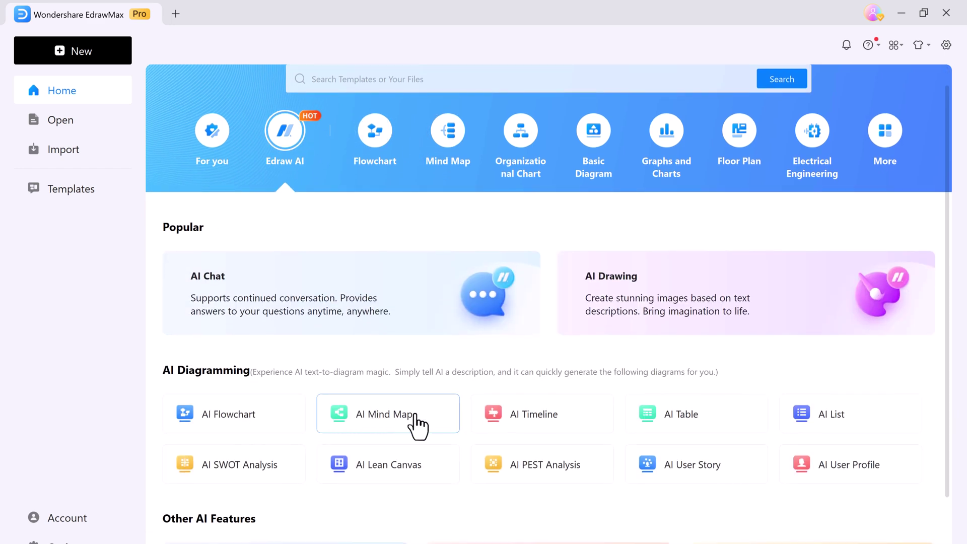
click(418, 425)
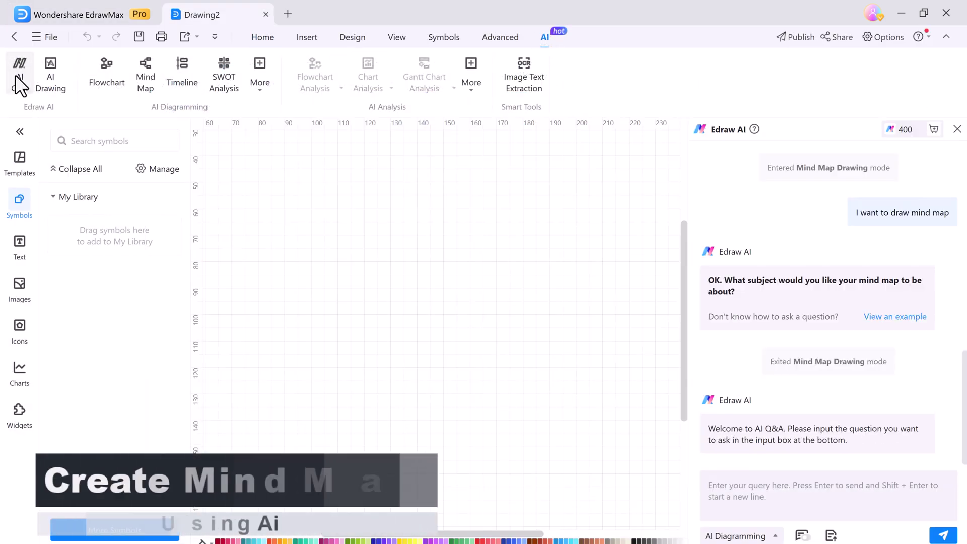
click(852, 490)
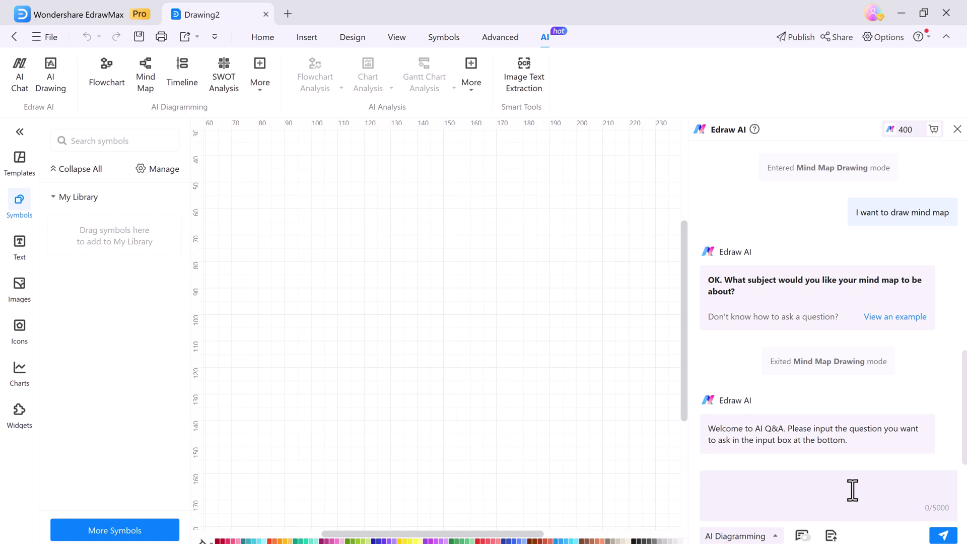
text(soc)
text(ed)
text(keting)
- Send the 'social media marketing' prompt to Edraw AI
key(Return)
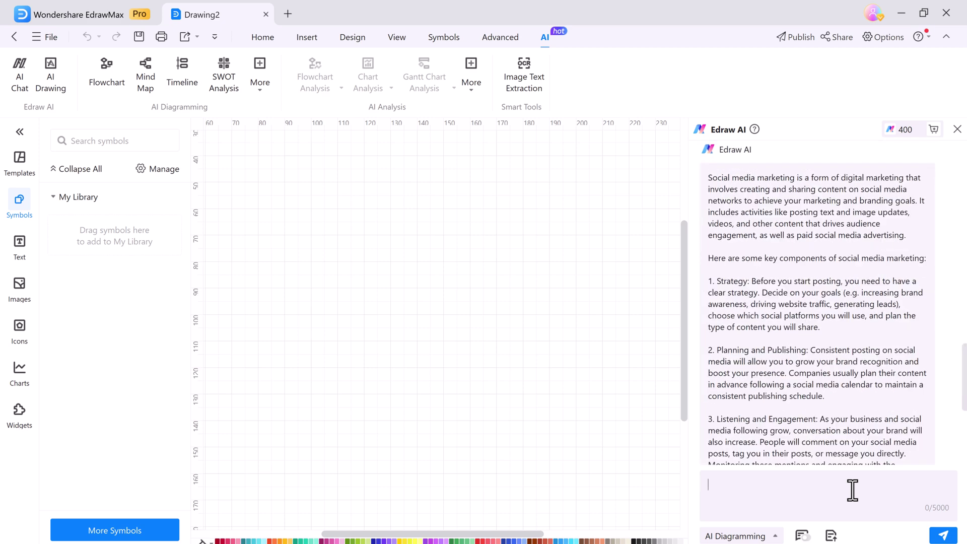
scroll(871, 397, down, 5)
scroll(880, 425, down, 5)
scroll(882, 435, down, 3)
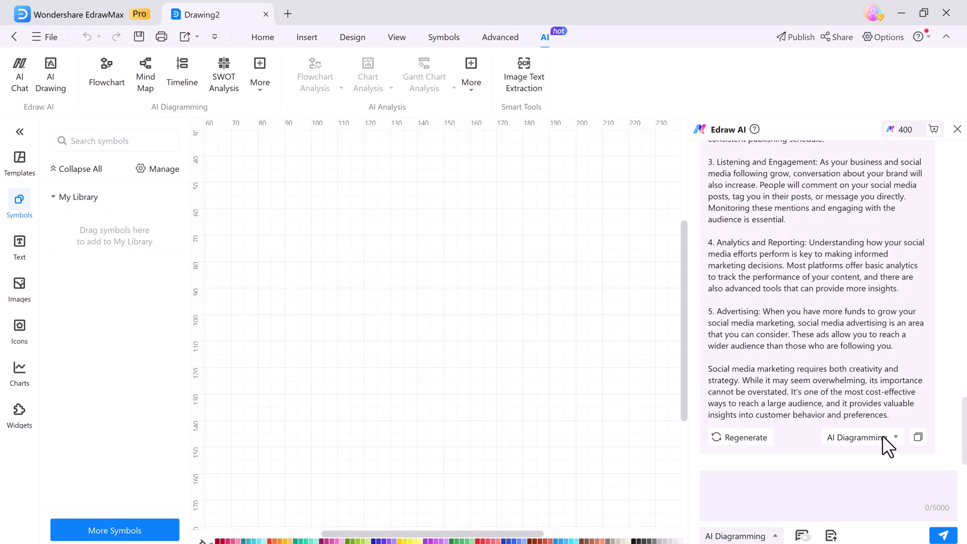
- Convert the AI answer into a Mind Map, then close Edraw AI and the properties pane
click(893, 436)
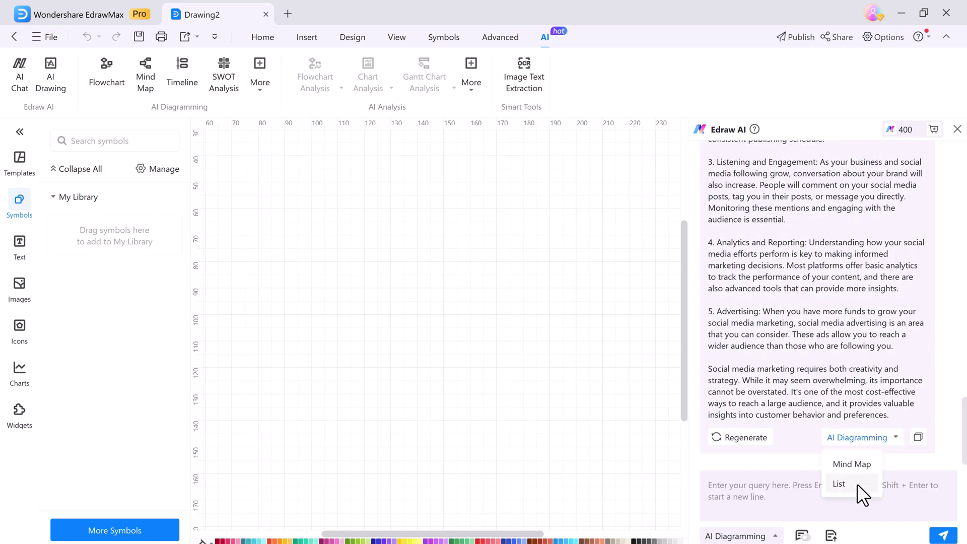
click(852, 464)
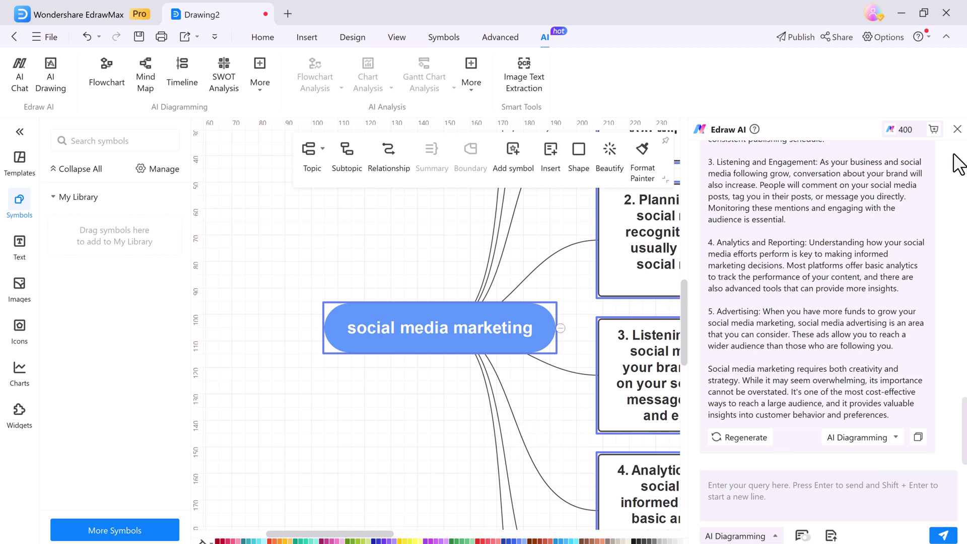
click(957, 130)
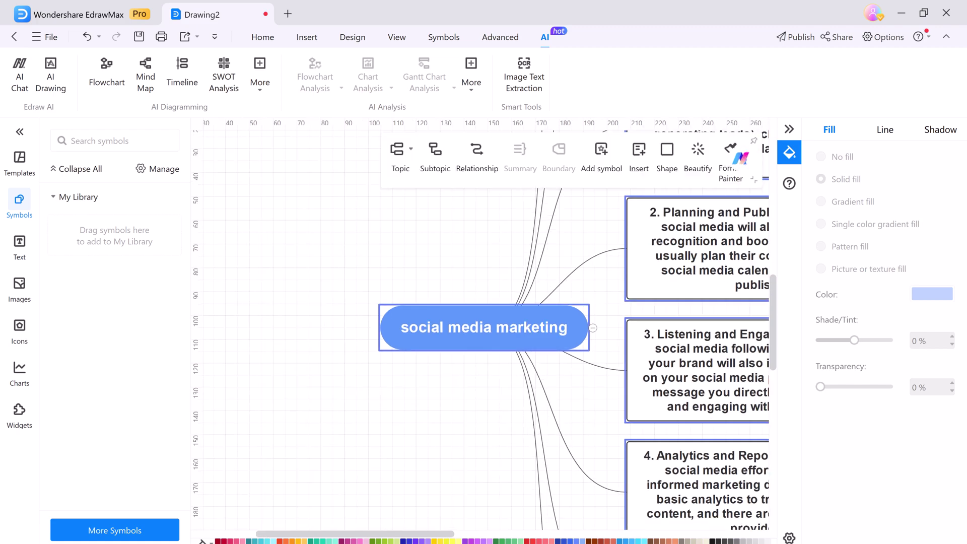
click(789, 130)
click(703, 491)
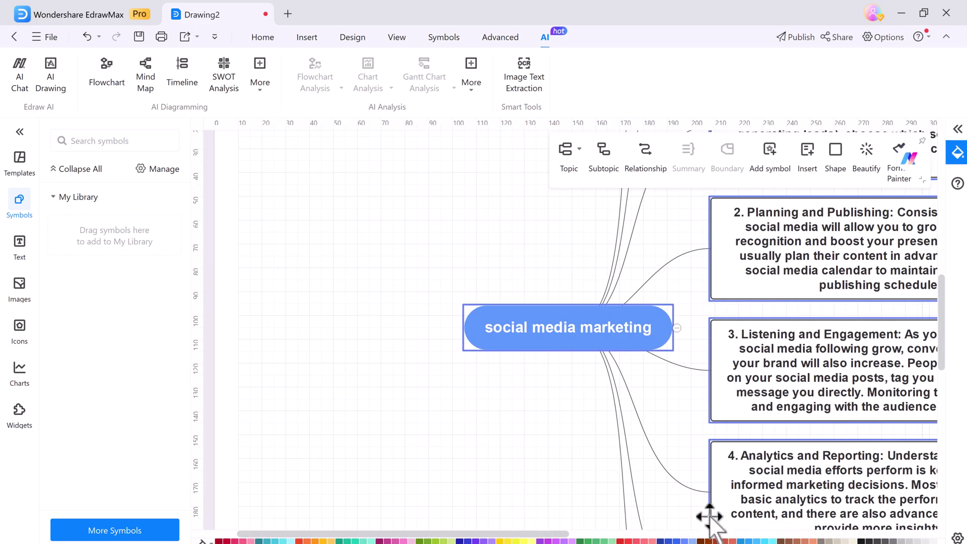
drag(371, 535, 530, 537)
scroll(629, 405, down, 2)
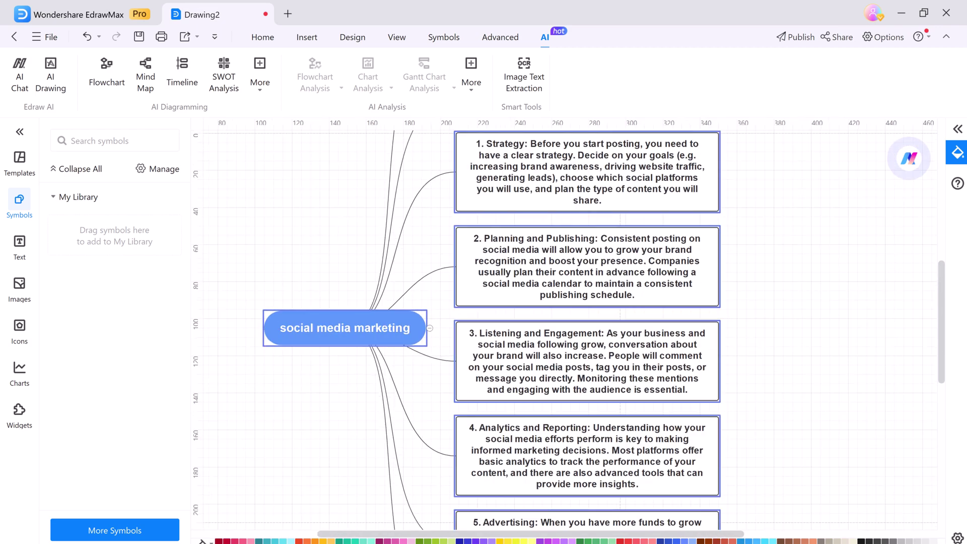
scroll(630, 405, down, 2)
scroll(629, 404, down, 1)
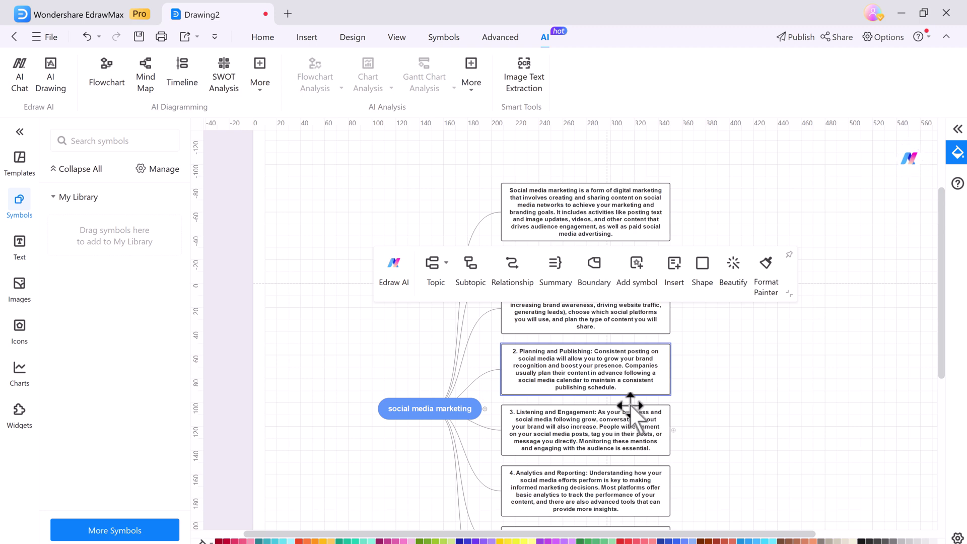
- Restyle the mind map branches with a multicolor theme from the beautify options
click(733, 268)
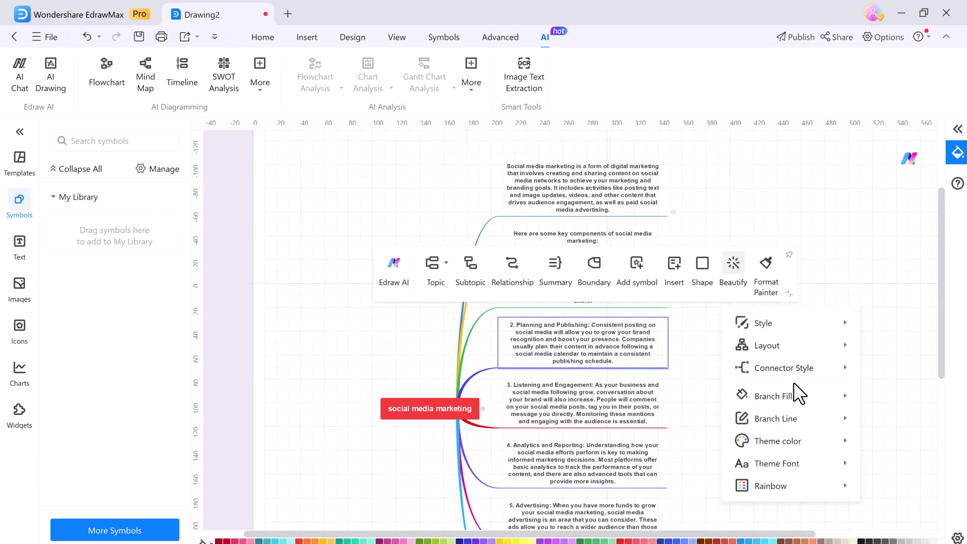
mouse_move(783, 368)
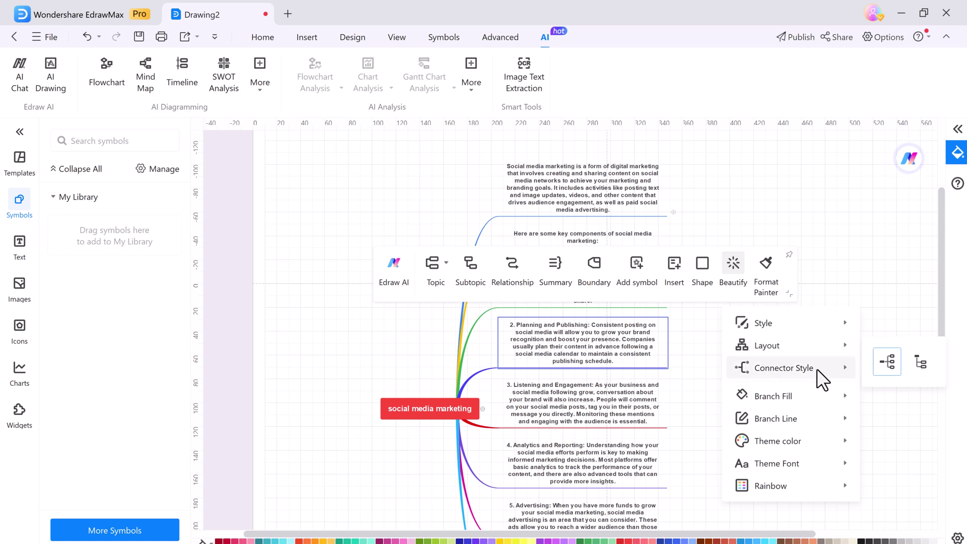
click(869, 391)
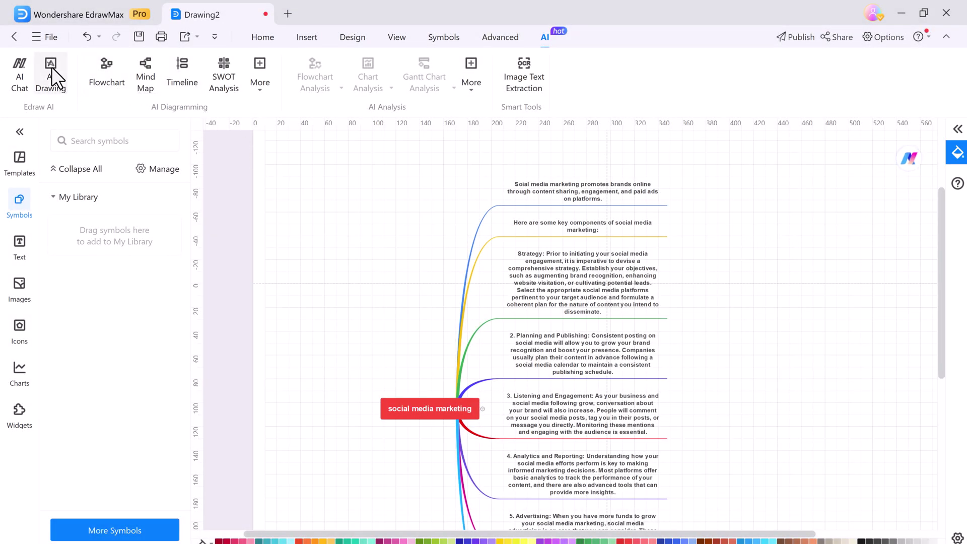
- Generate a 16:9 HD image of a man at his office desk, then delete it
click(51, 73)
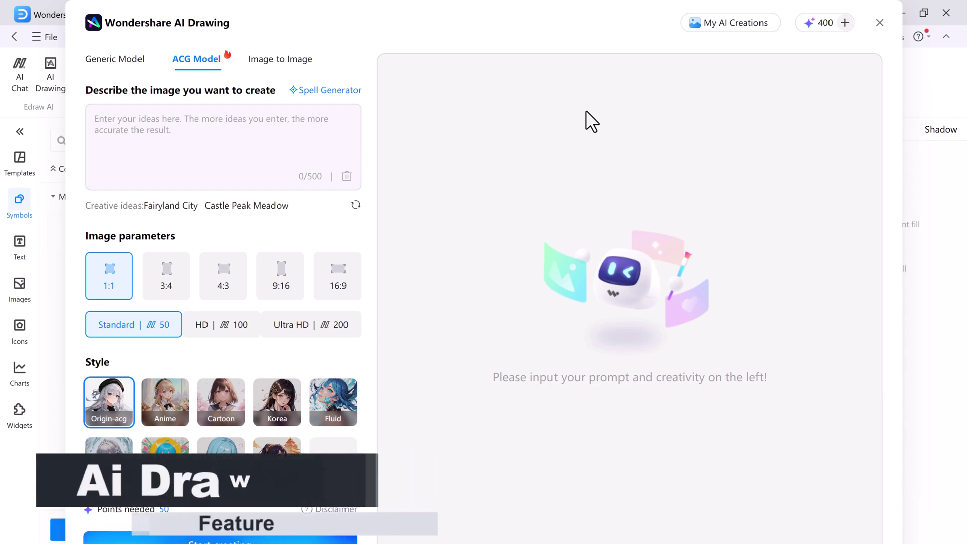
click(160, 134)
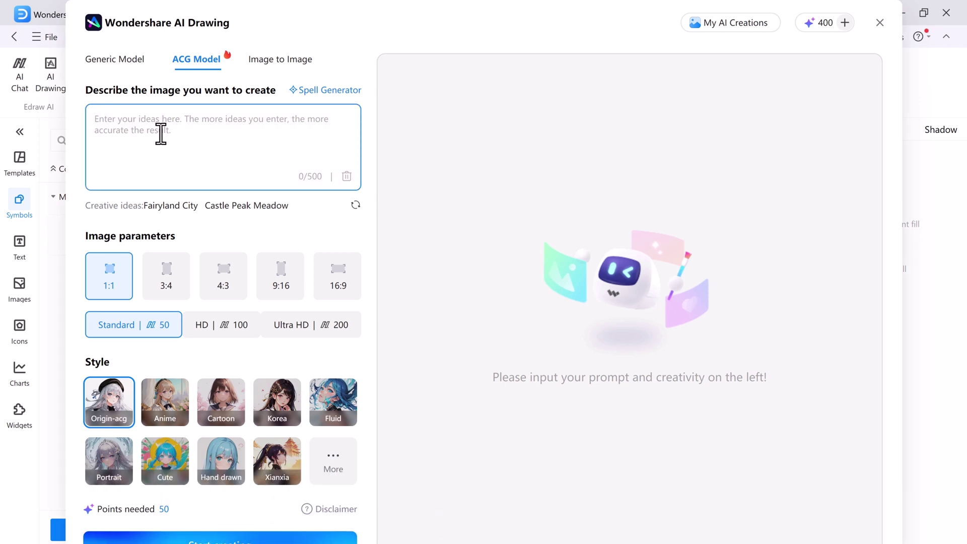
text(A man working on desk in his office)
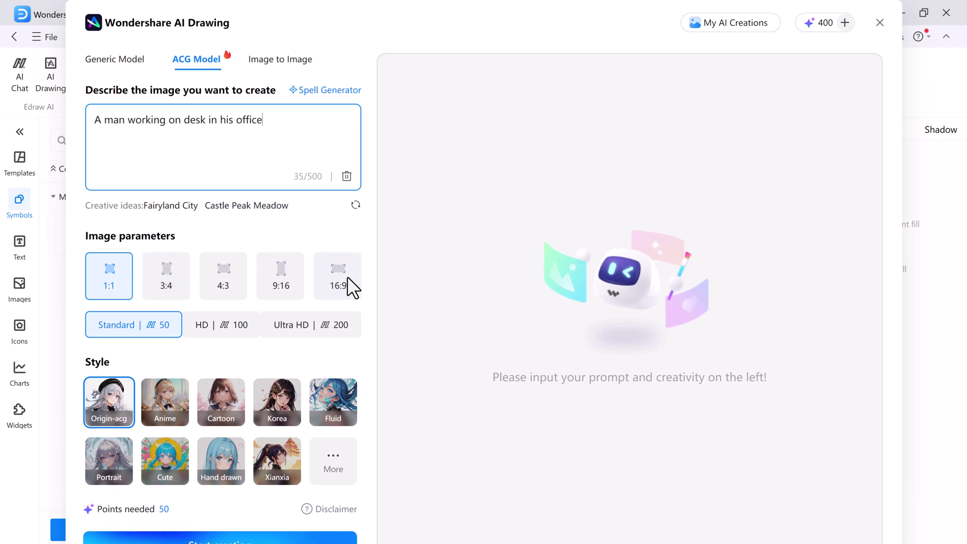
click(338, 276)
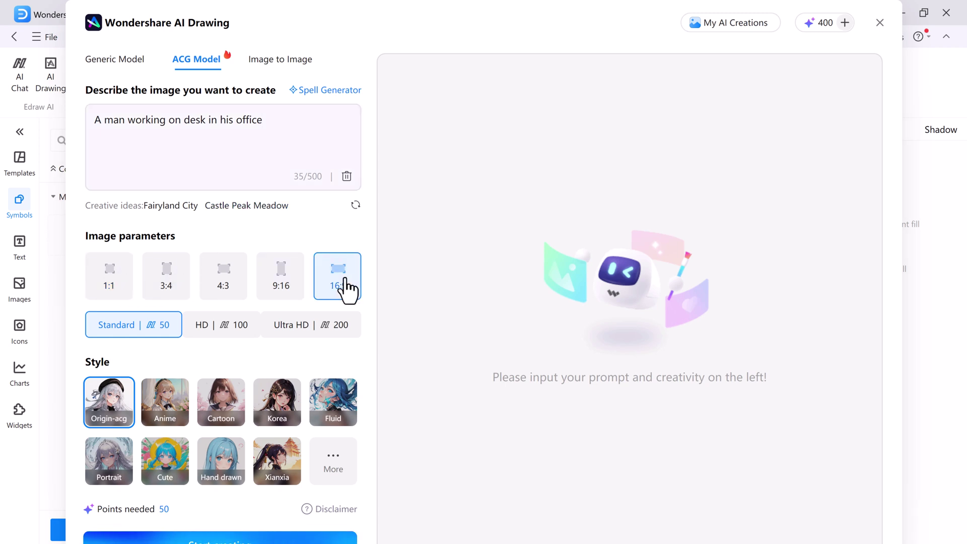
click(216, 327)
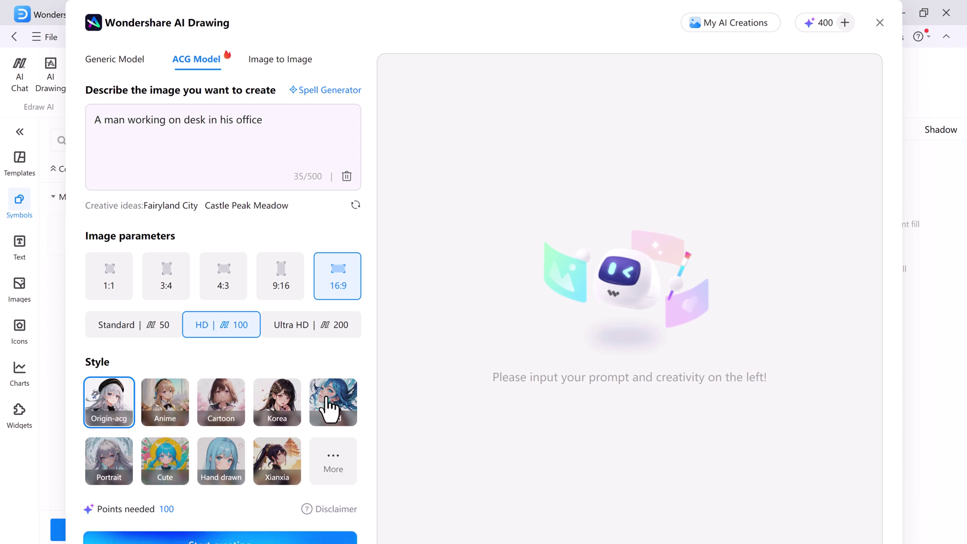
click(195, 541)
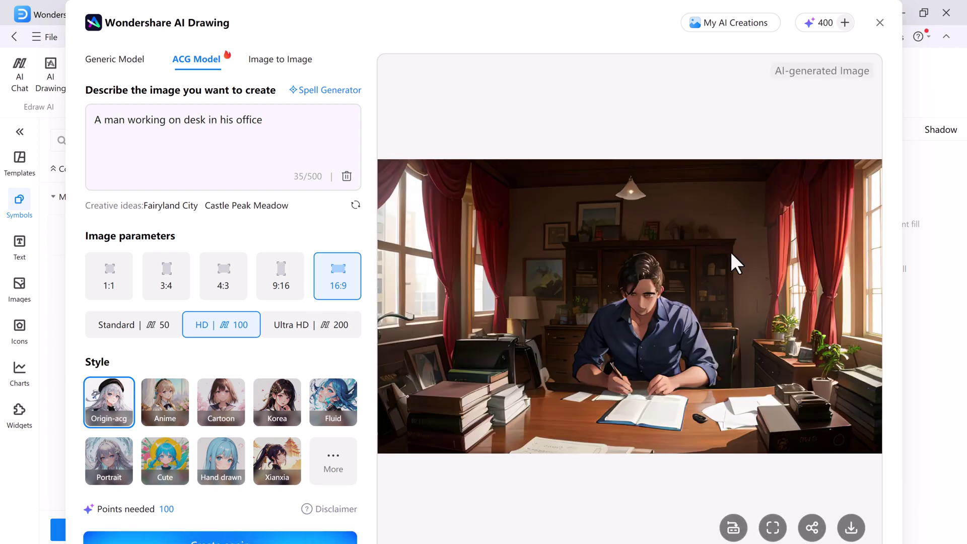
click(280, 59)
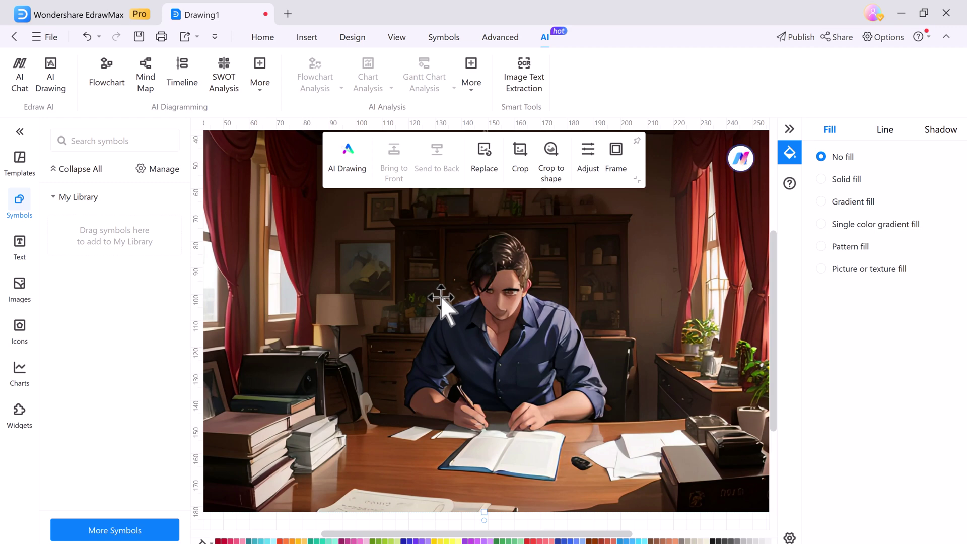
key(Delete)
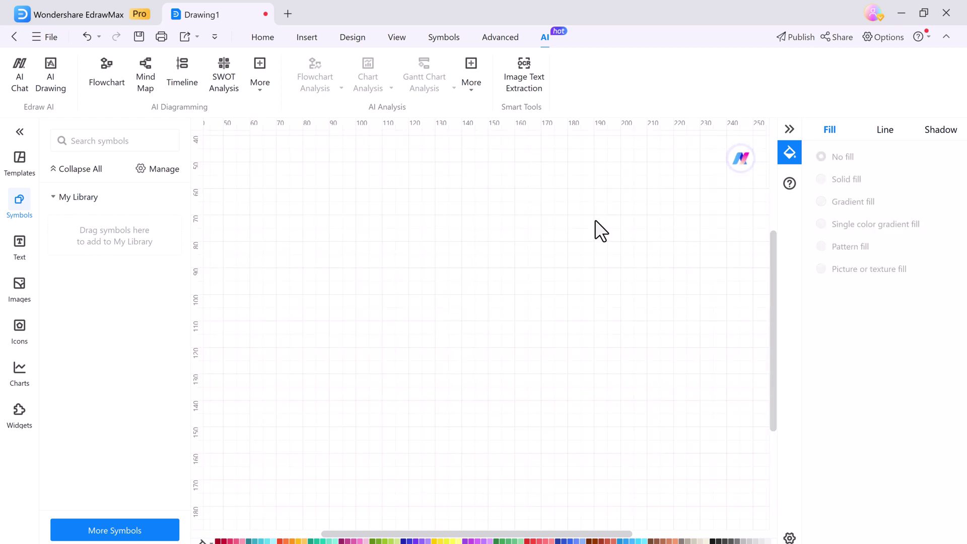
- Generate a 'Honda swot' SWOT analysis in Drawing2, move it down, and open Image Text Extraction
key(ctrl+Tab)
scroll(404, 368, up, 3)
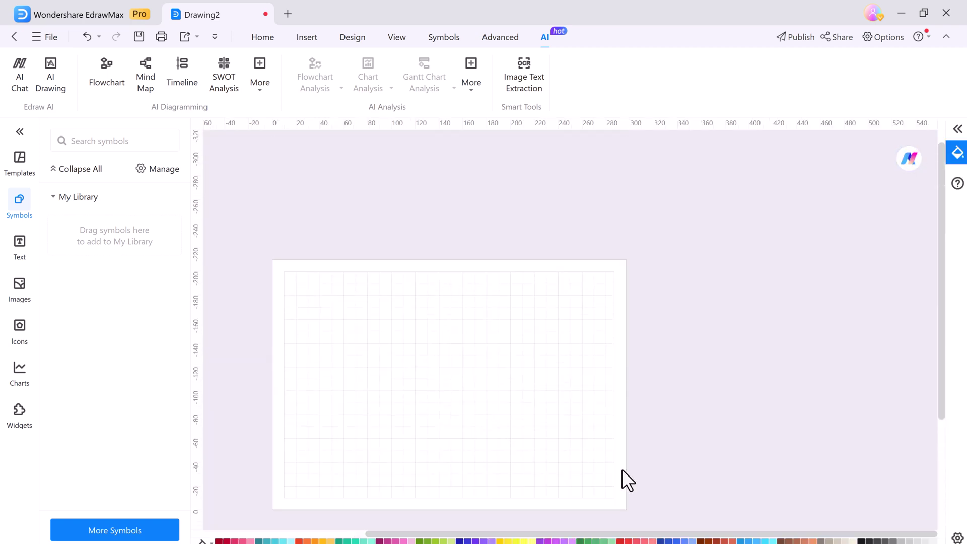
scroll(658, 485, up, 3)
drag(612, 534, 598, 533)
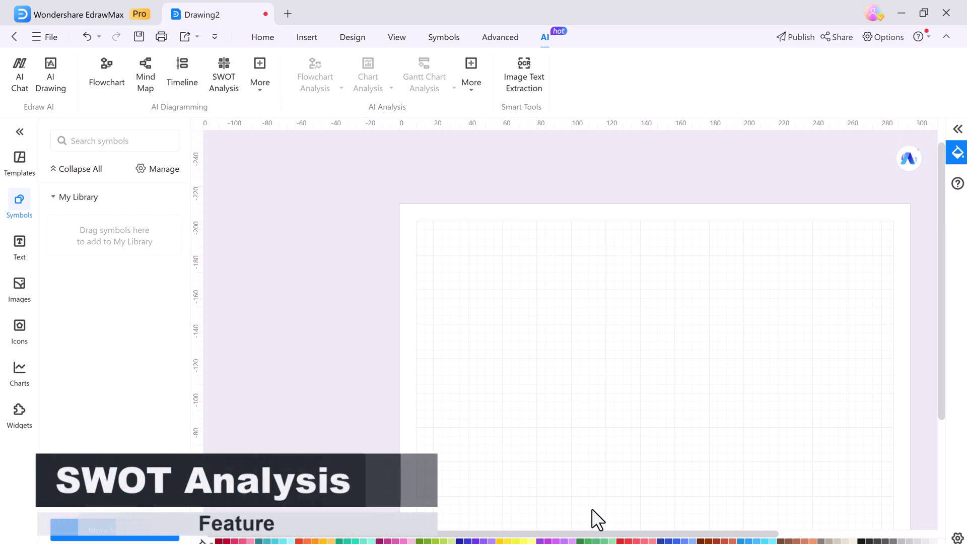
click(221, 69)
text(Honda swo)
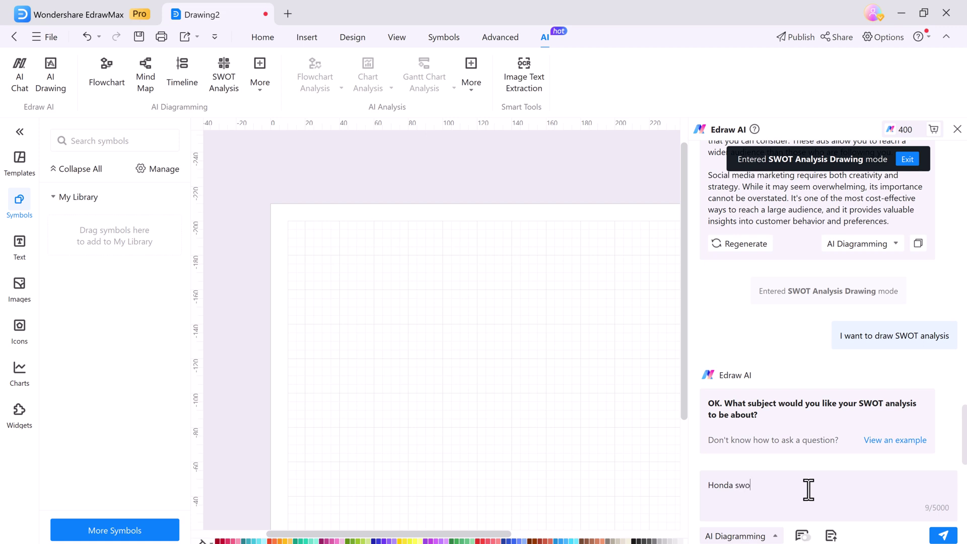
text(t)
key(Return)
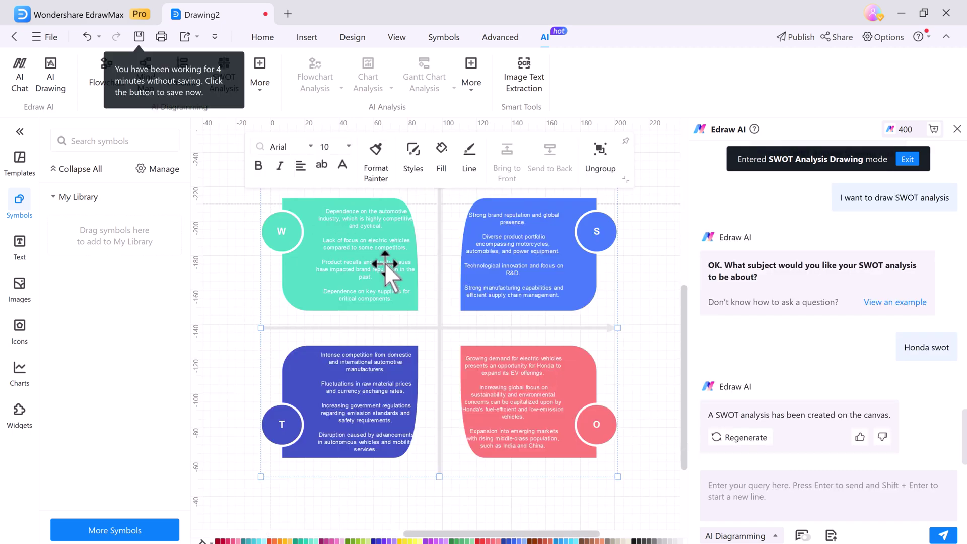
drag(395, 288, 378, 330)
click(523, 73)
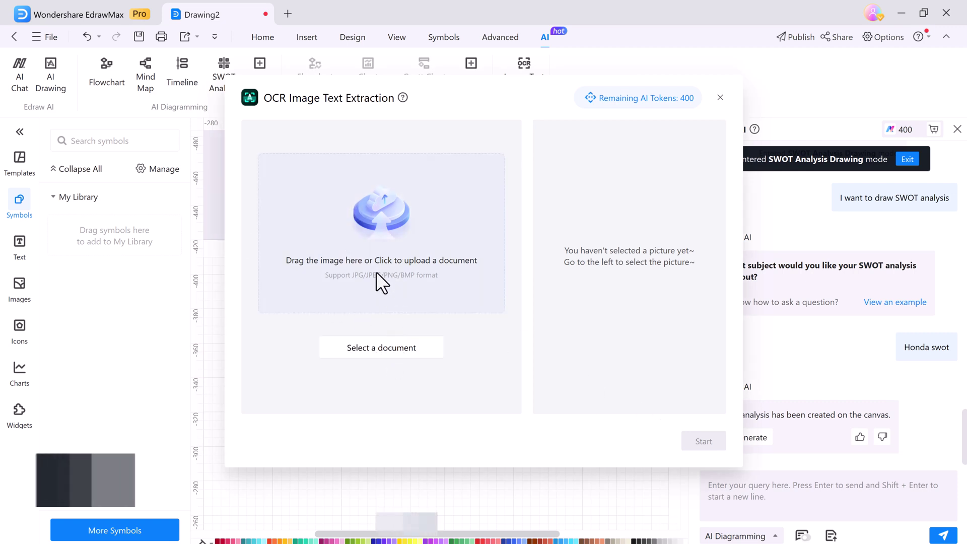
- Extract the text from the sample Downloads image and place it on the canvas
click(381, 310)
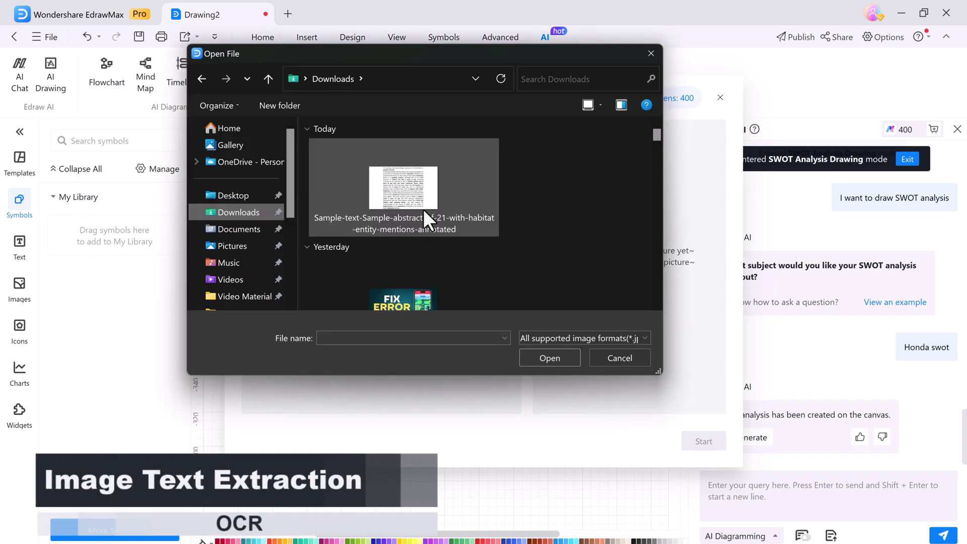
click(418, 205)
click(550, 358)
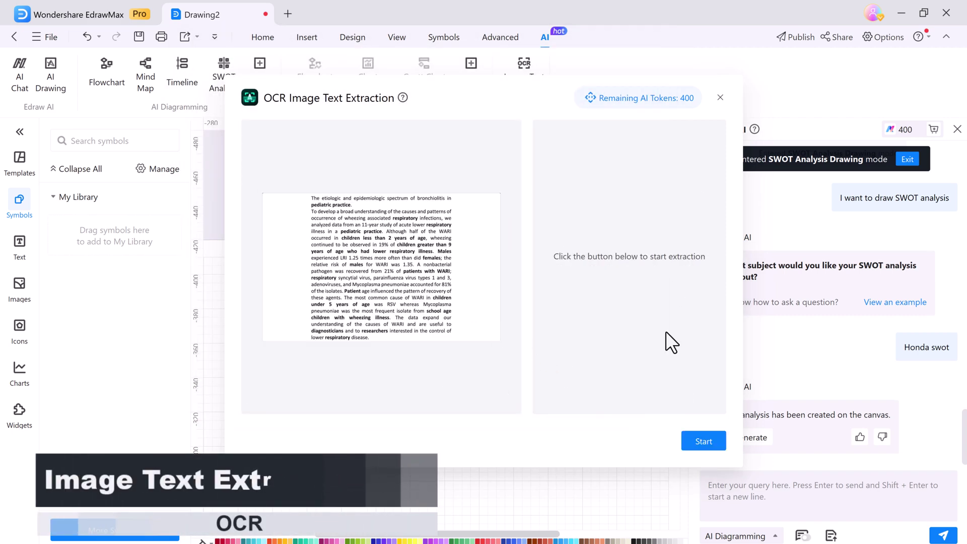
click(702, 441)
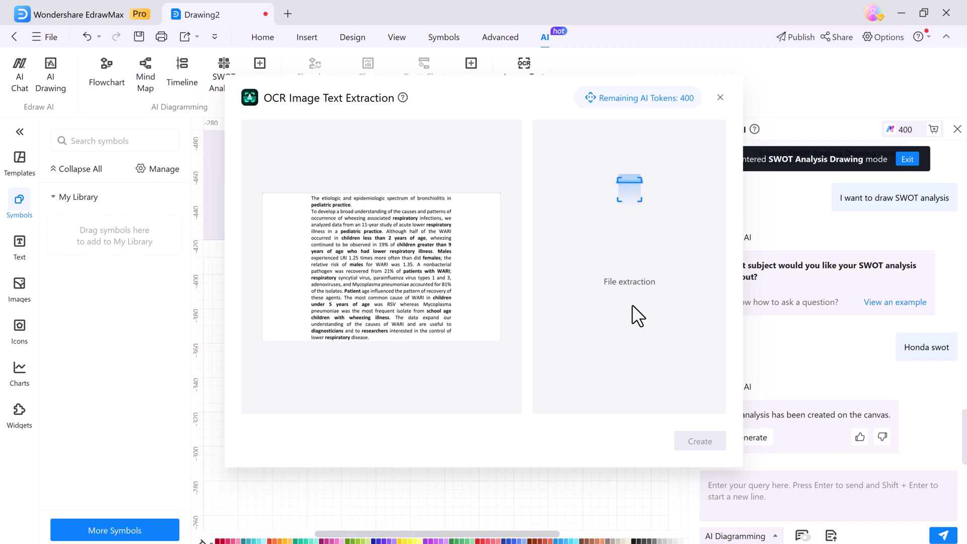
scroll(636, 288, up, 5)
scroll(636, 250, up, 5)
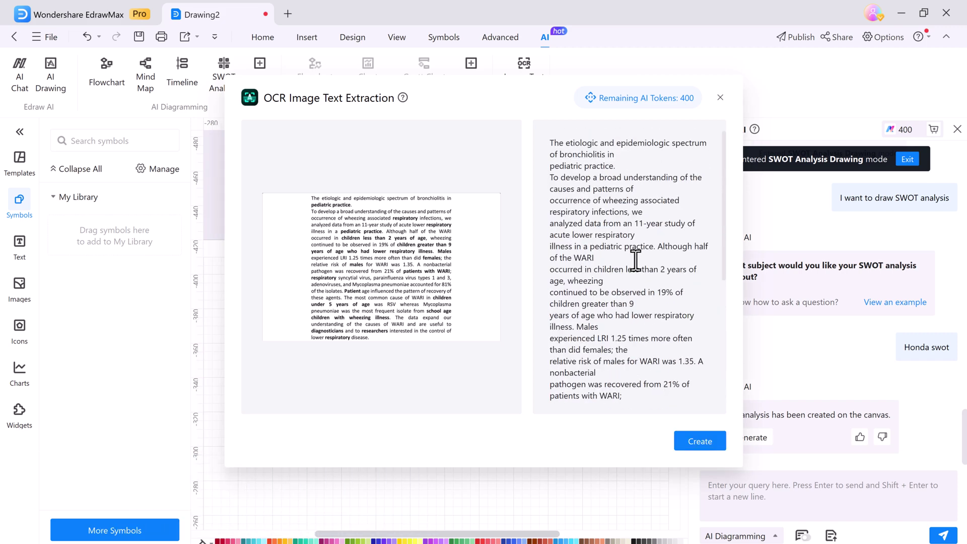
click(693, 441)
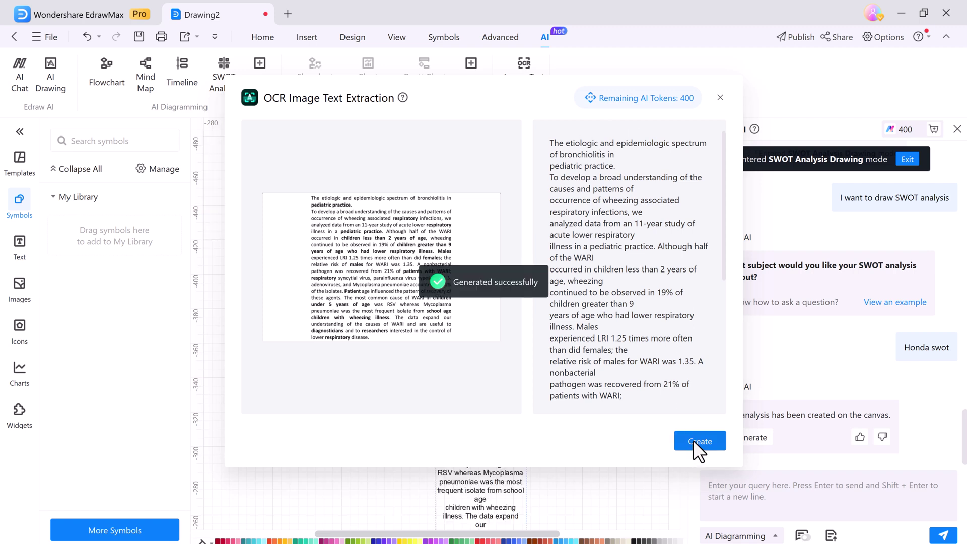
- Close the OCR window and widen the extracted bronchiolitis text box so its lines reflow
click(721, 96)
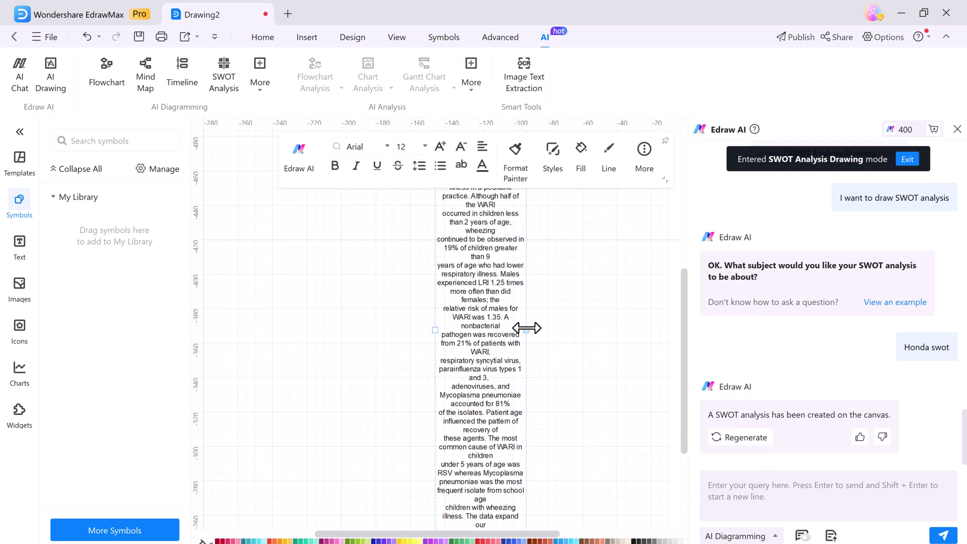
click(612, 330)
drag(436, 329, 303, 326)
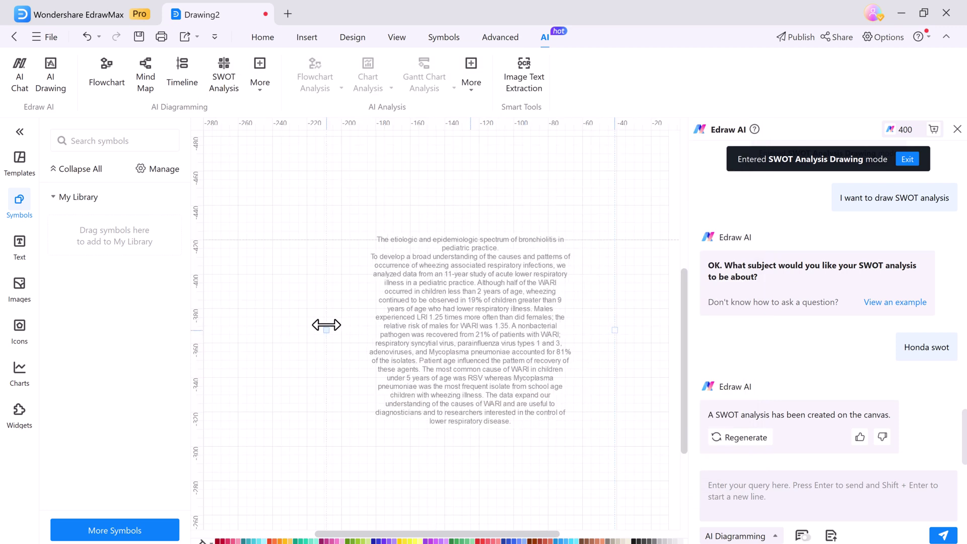
- Nudge the extracted text block slightly down and set its font size to 16
click(454, 318)
drag(514, 298, 510, 311)
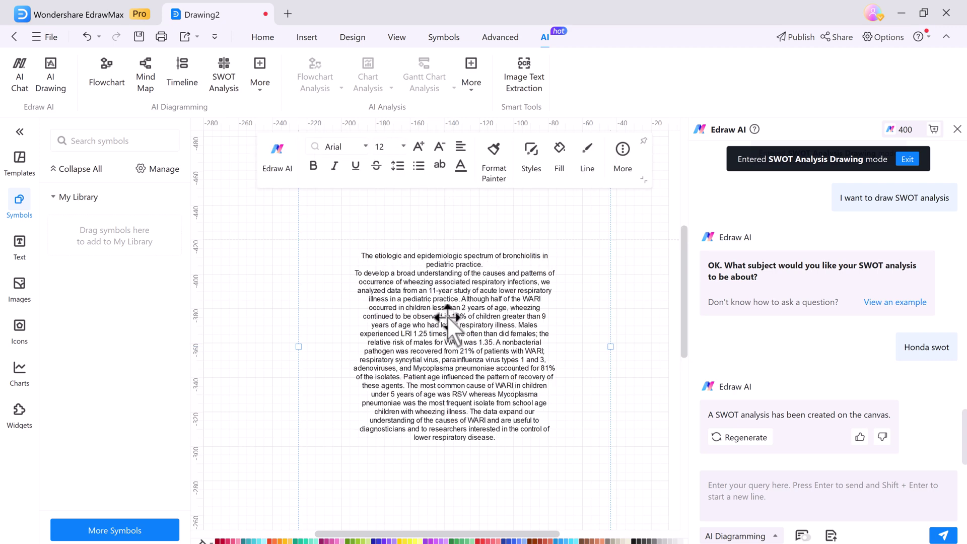
click(394, 147)
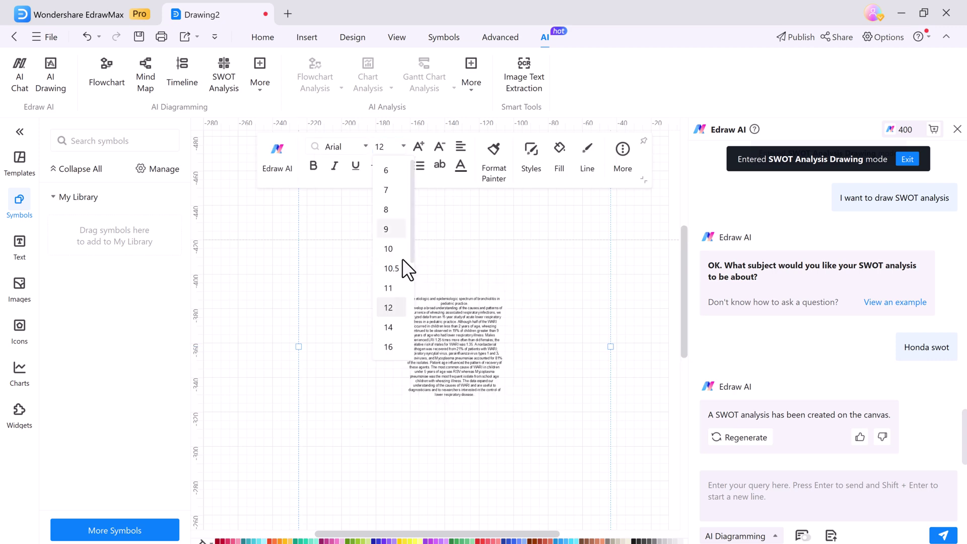
click(390, 348)
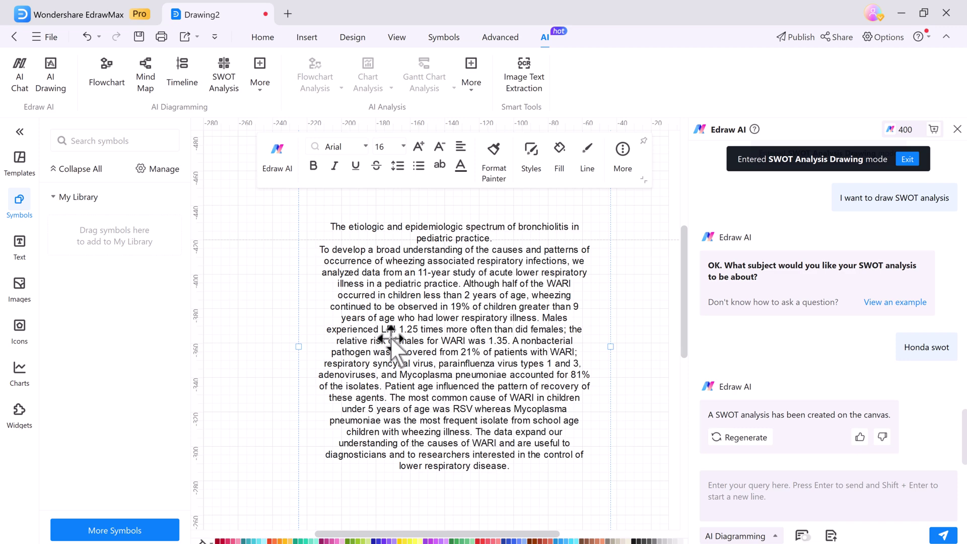